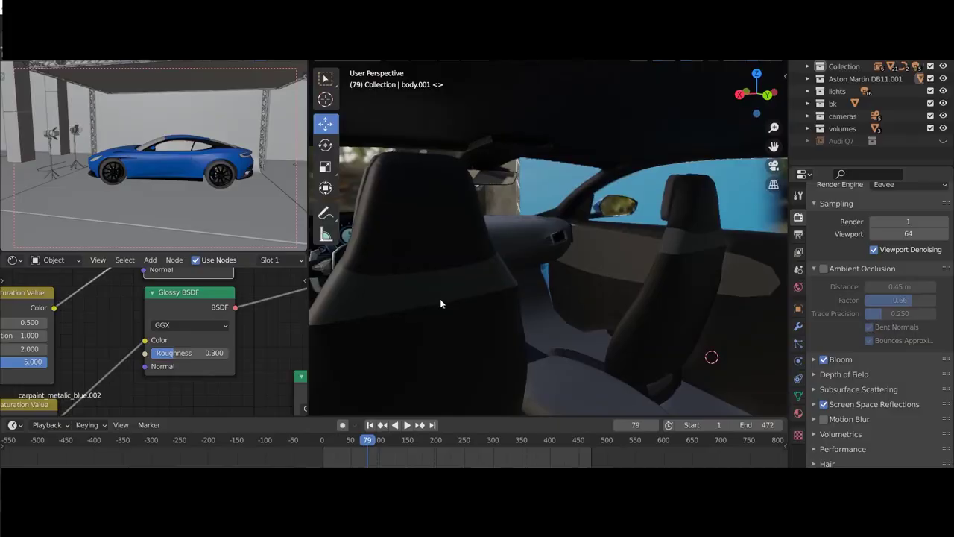
Step: Zoom the viewport toward the blue Aston Martin DB11 in the studio scene
scroll(412, 303, "down", 3)
Step: Zoom and orbit the view to look around the car's interior
scroll(416, 299, "down", 3)
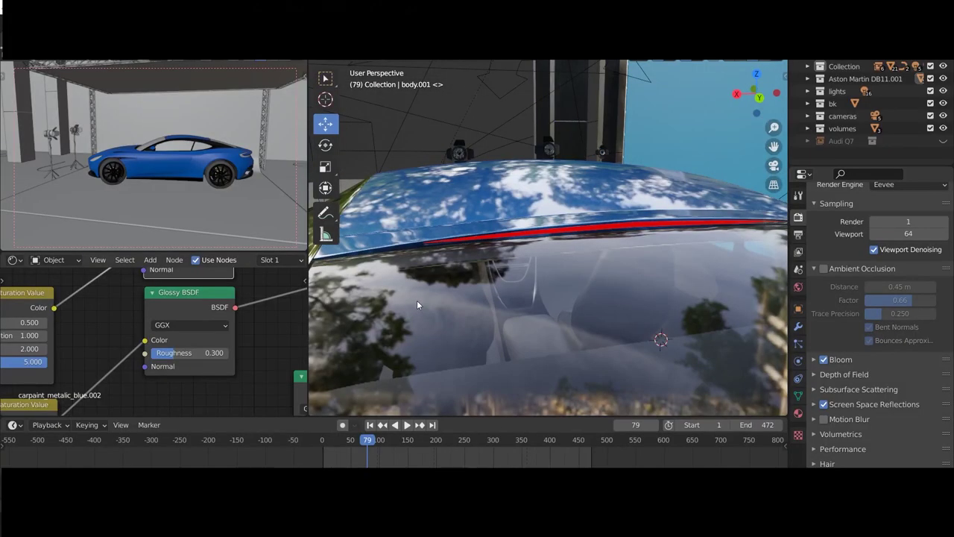
scroll(371, 296, "up", 3)
mouse_move(465, 287)
middle_mouse_down()
mouse_move(491, 283)
mouse_move(409, 295)
mouse_move(632, 275)
mouse_move(519, 272)
middle_mouse_up()
scroll(520, 271, "down", 5)
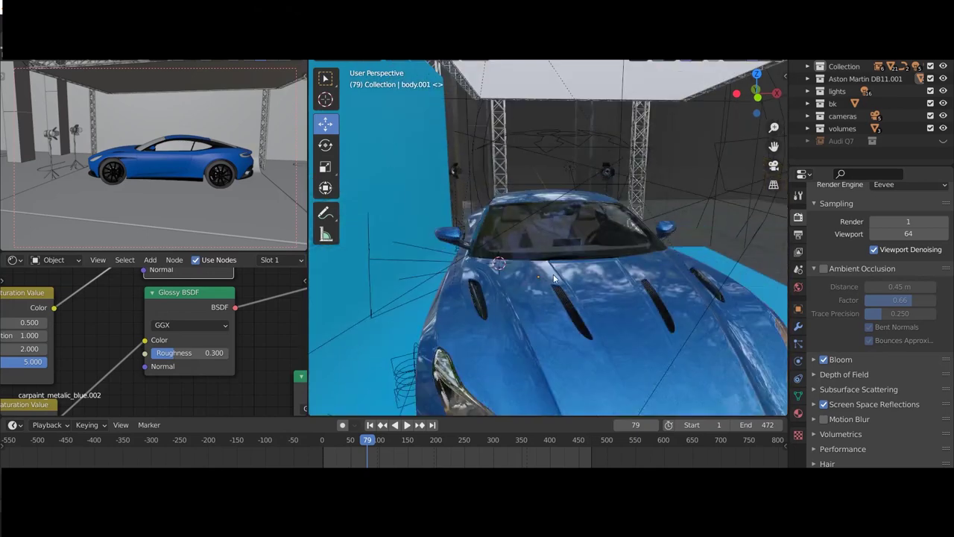
scroll(585, 282, "down", 3)
scroll(541, 275, "down", 3)
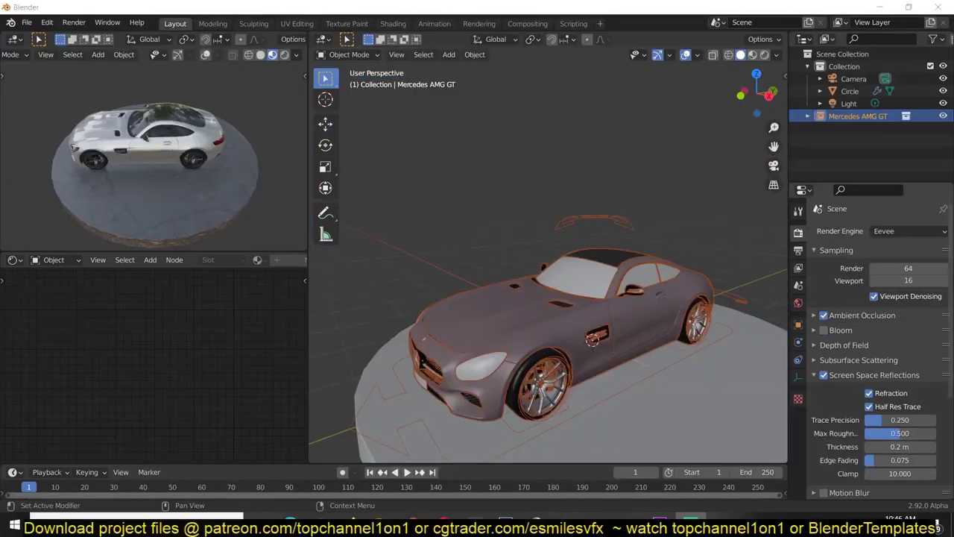
Step: Deselect the Mercedes AMG GT and add the Ferrari LaFerrari from the car library
left_click(270, 161)
middle_click_drag(270, 161, 35, 155)
middle_click_drag(260, 155, 599, 175)
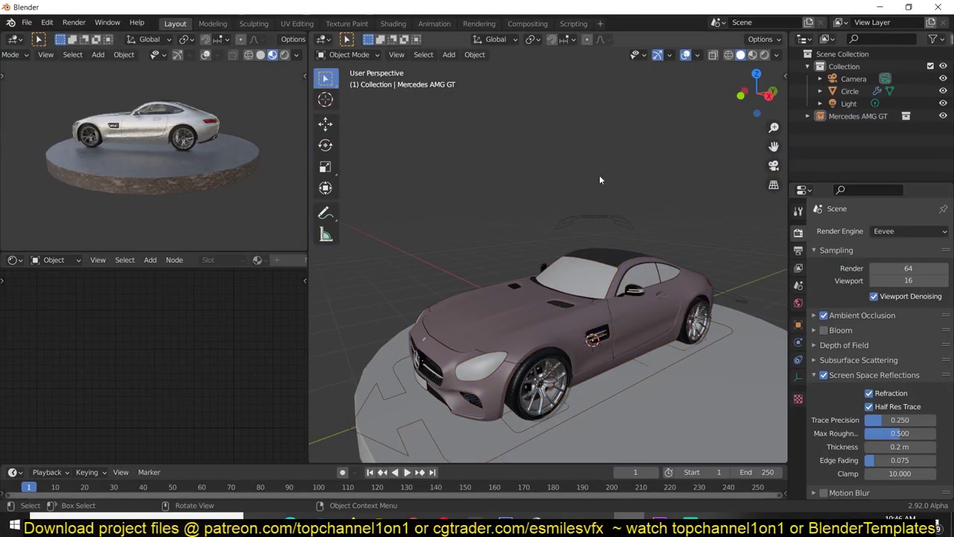
key("n")
left_click(734, 170)
left_click(678, 212)
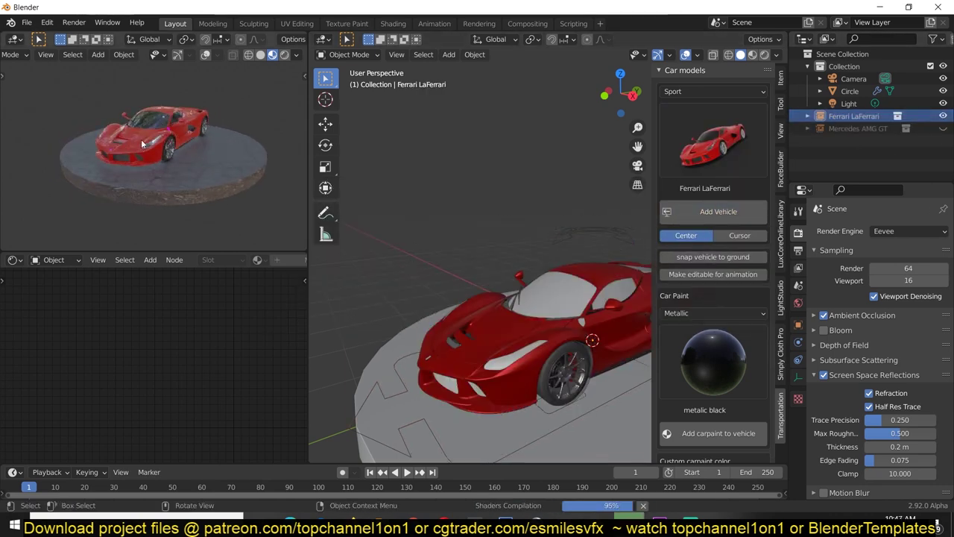
Step: Orbit and zoom the preview around the red Ferrari, its interior and a ground-level angle
middle_click_drag(146, 155, 107, 150)
scroll(157, 174, "up", 5)
scroll(193, 175, "up", 3)
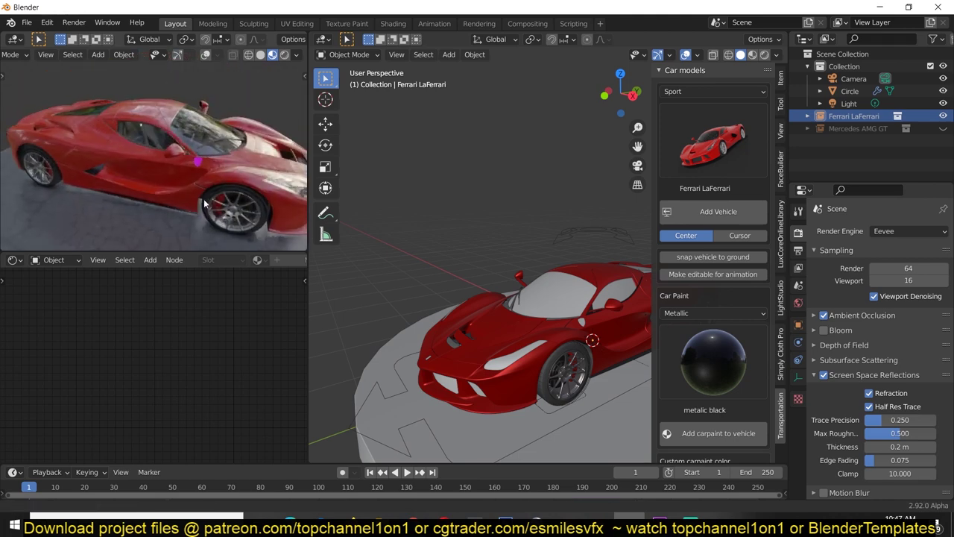
scroll(246, 176, "up", 3)
scroll(142, 190, "up", 3)
scroll(34, 207, "up", 3)
scroll(35, 208, "up", 3)
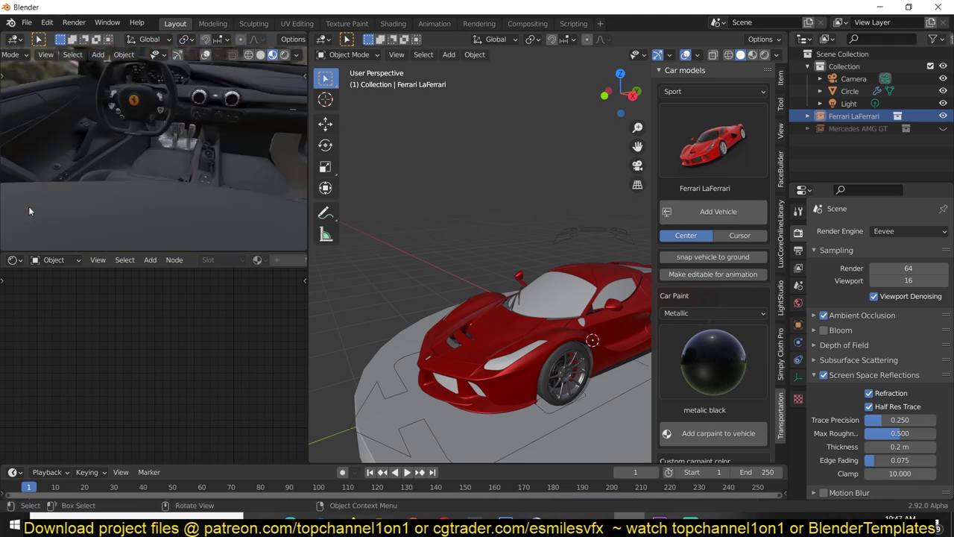
scroll(52, 186, "up", 3)
scroll(51, 185, "down", 3)
scroll(40, 197, "up", 3)
mouse_move(138, 206)
middle_mouse_down()
mouse_move(204, 205)
mouse_move(63, 190)
middle_mouse_up()
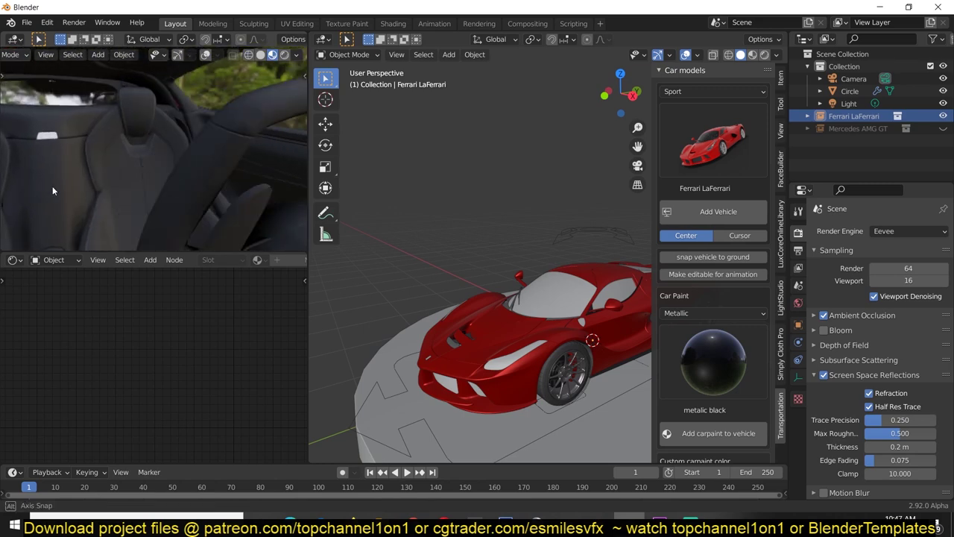
scroll(64, 190, "down", 5)
middle_click_drag(38, 234, 121, 180)
scroll(120, 179, "up", 4)
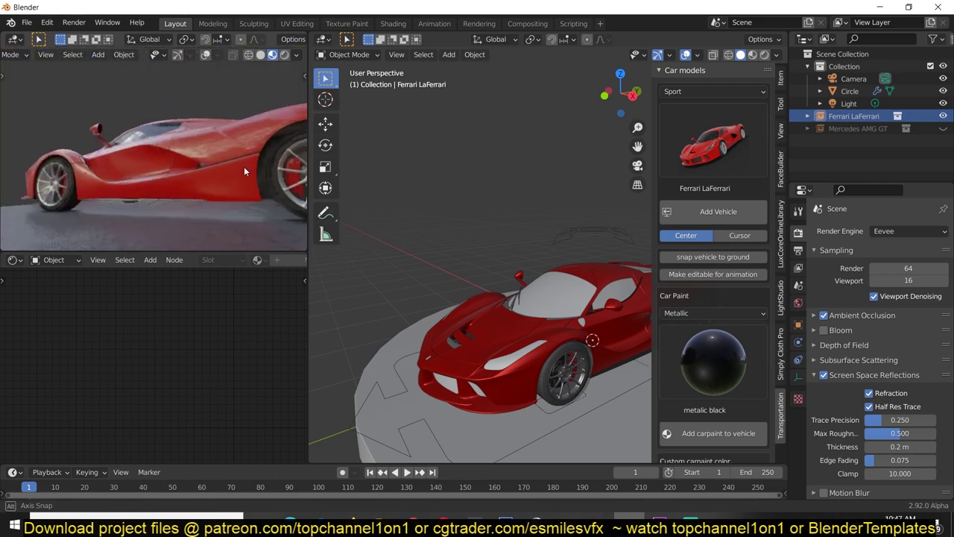
scroll(117, 152, "up", 3)
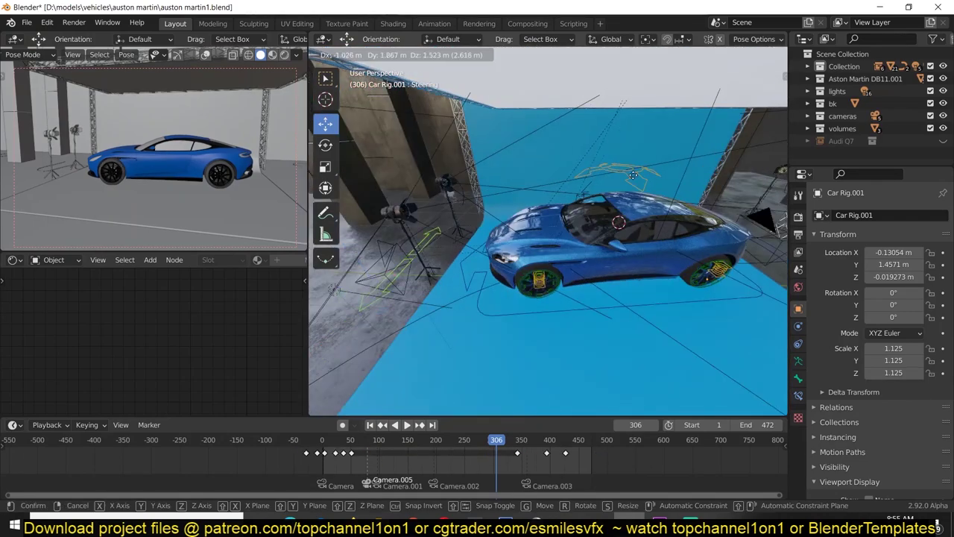
Step: In the rigged Aston Martin file, select the Drift and Root controls and play the animation
mouse_move(708, 313)
middle_mouse_down()
mouse_move(635, 369)
mouse_move(566, 246)
middle_mouse_up()
left_click(555, 255)
left_click(581, 313)
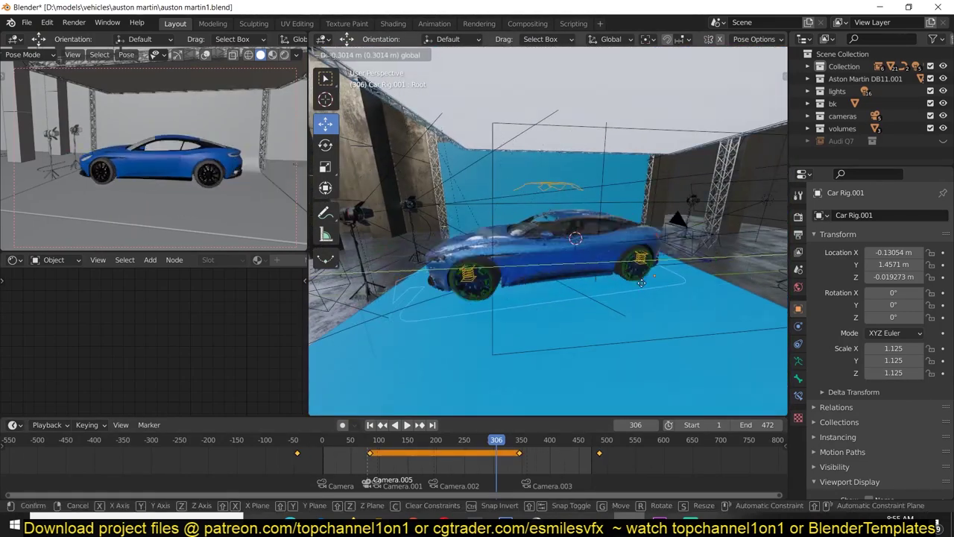
middle_click_drag(582, 313, 588, 202)
key("space")
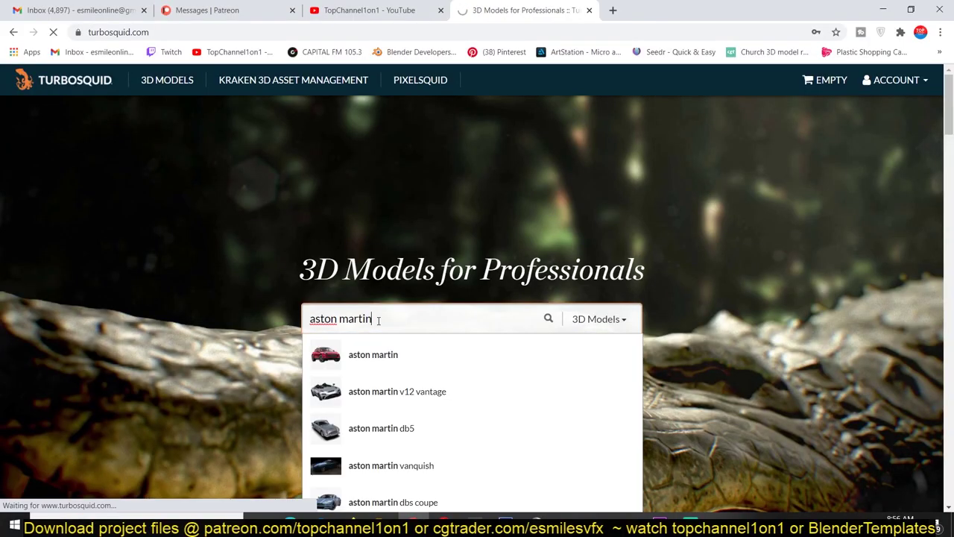
Step: Search TurboSquid for 'aston martin' and browse the Aston Martin DBS model page
key("Return")
scroll(102, 366, "down", 2)
left_click(102, 367)
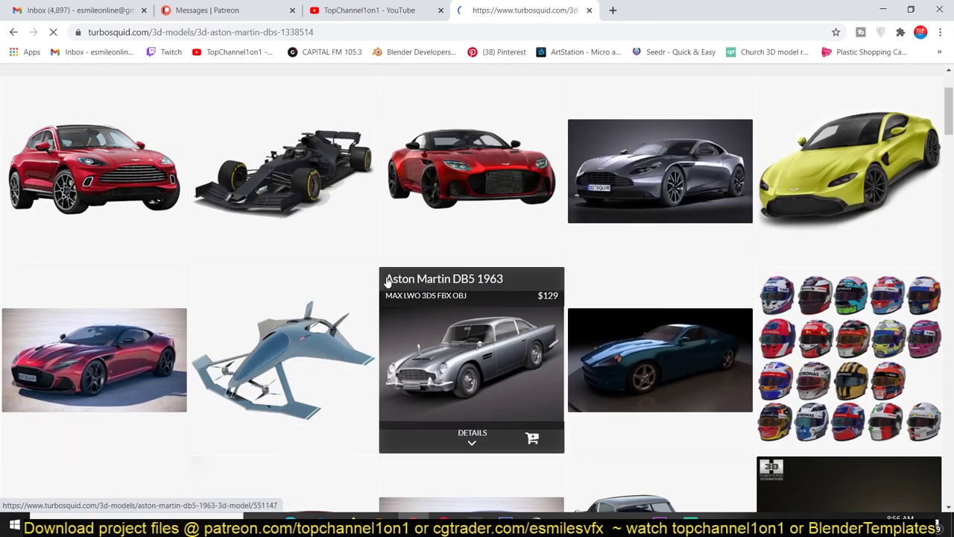
scroll(374, 260, "down", 2)
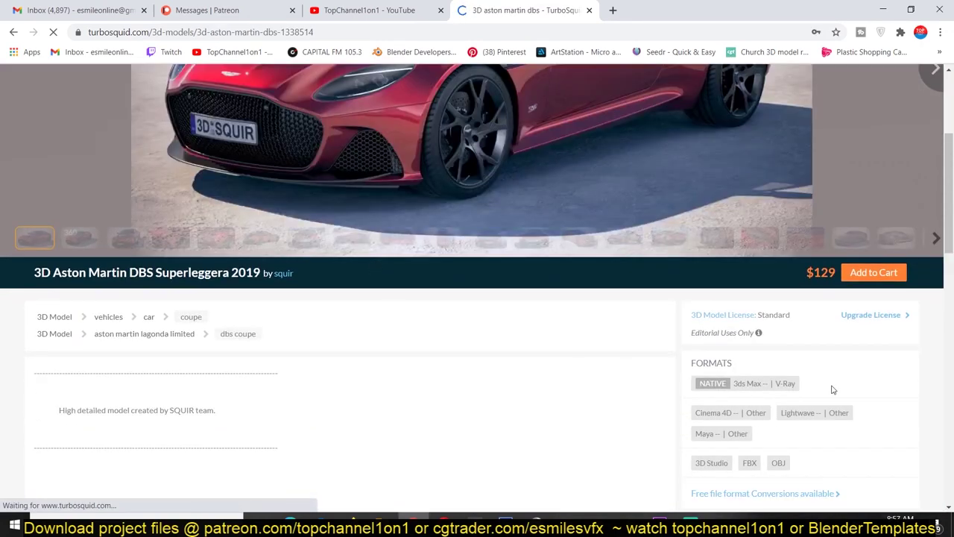
left_click_drag(798, 388, 676, 422)
left_click(656, 420)
scroll(656, 419, "down", 2)
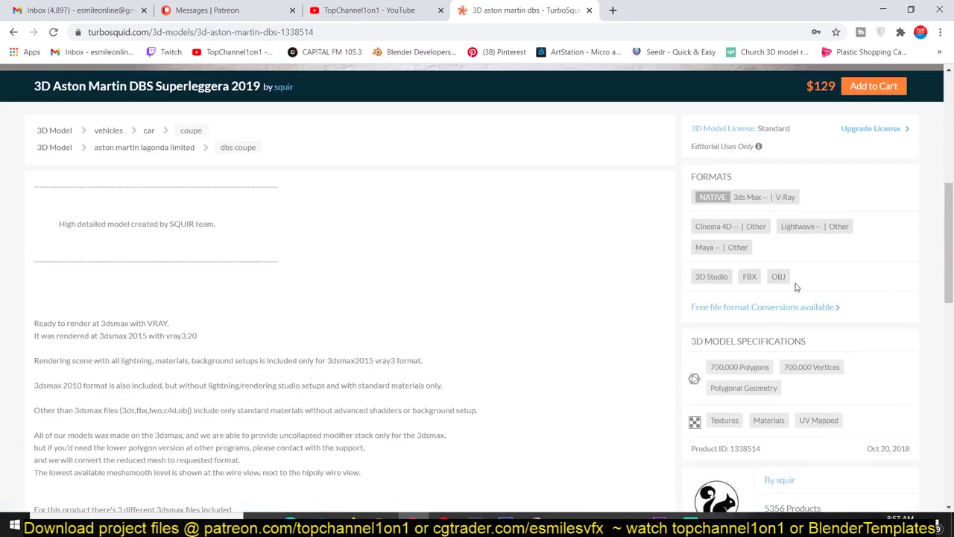
scroll(766, 279, "up", 5)
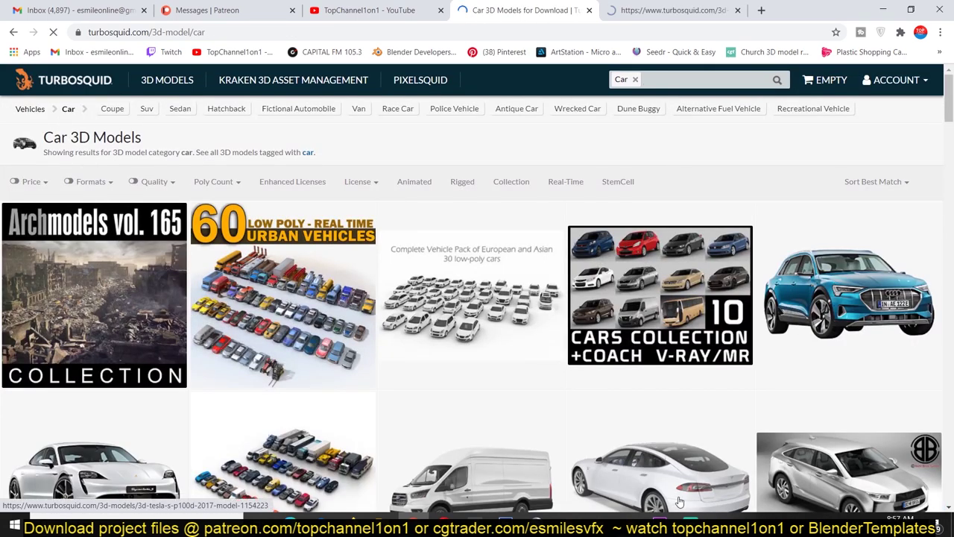
Step: Check the file formats on the Audi e-tron and 3D Generic SUV pages, then return to results
key("ctrl+Tab")
scroll(643, 336, "down", 3)
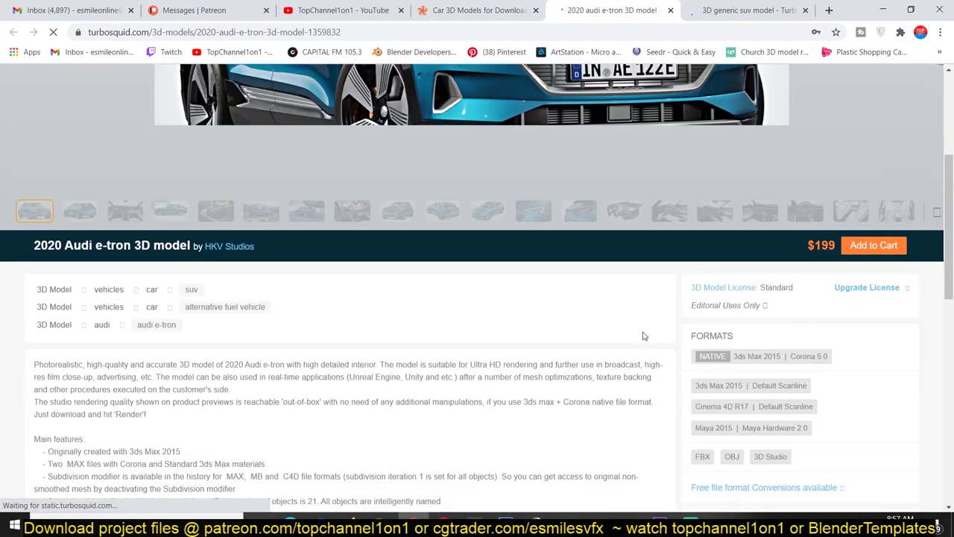
left_click_drag(729, 356, 797, 416)
key("ctrl+Tab")
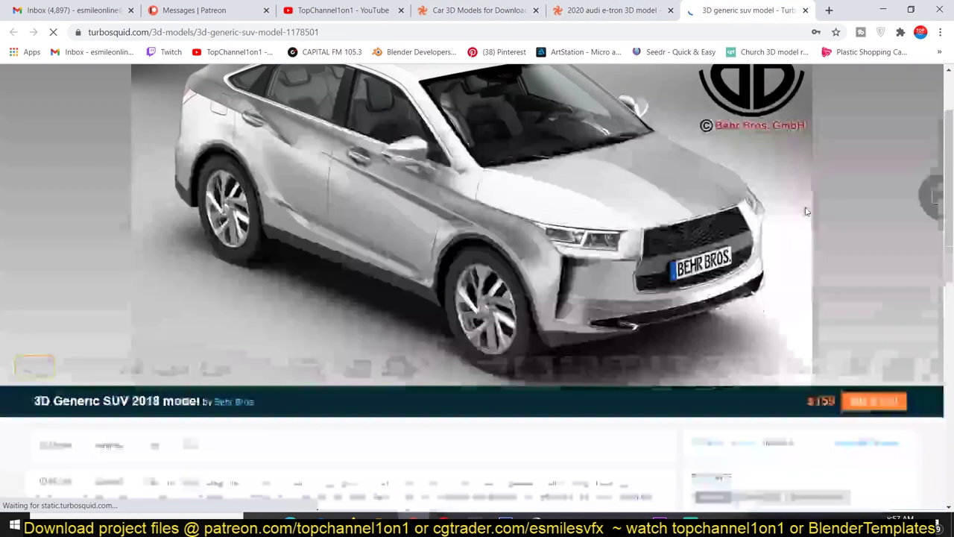
scroll(745, 336, "down", 2)
left_click_drag(733, 341, 749, 376)
key("ctrl+shift+Tab")
key("ctrl+shift+Tab")
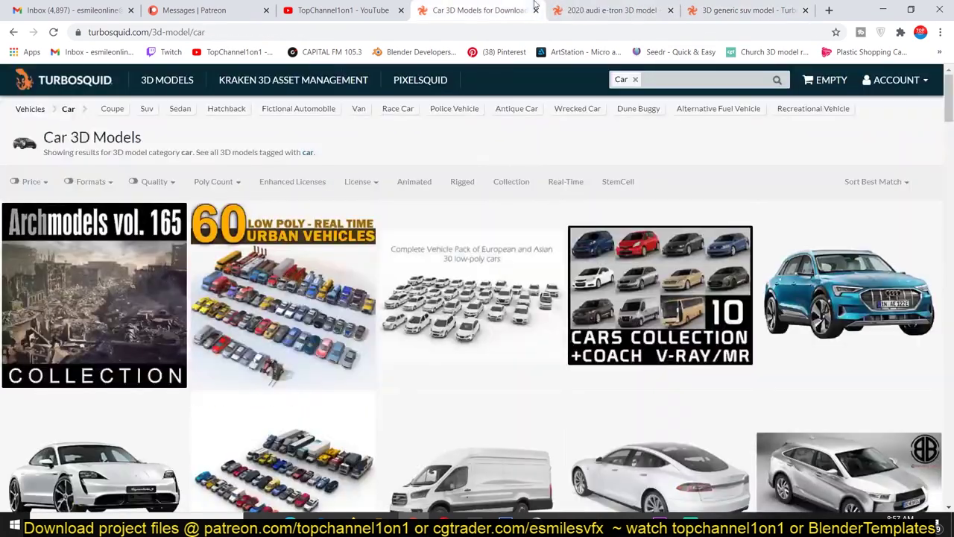
Step: Browse the Mercedes Sprinter, Tesla Model 3 and Toyota Alphard model pages
scroll(448, 265, "down", 5)
key("ctrl+Tab")
key("ctrl+Tab")
key("ctrl+Tab")
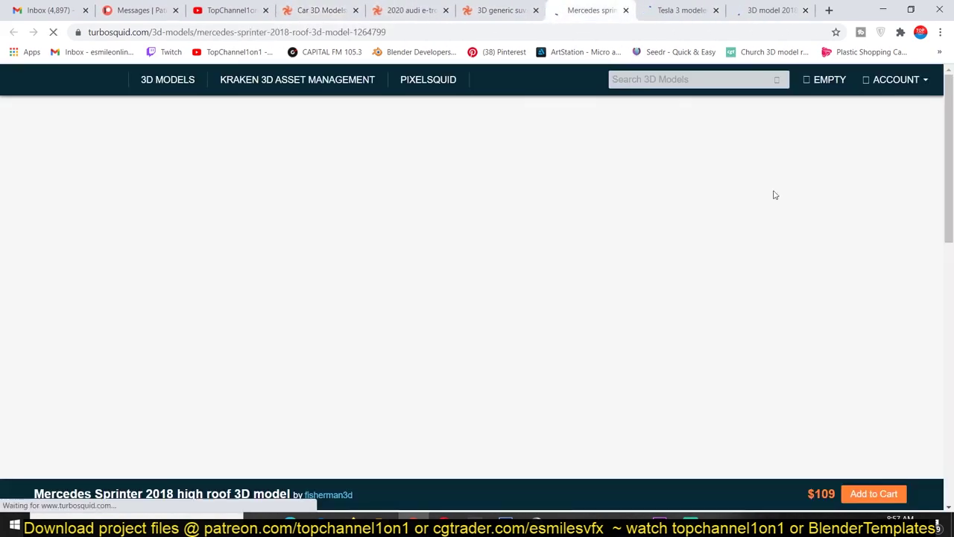
scroll(686, 336, "down", 3)
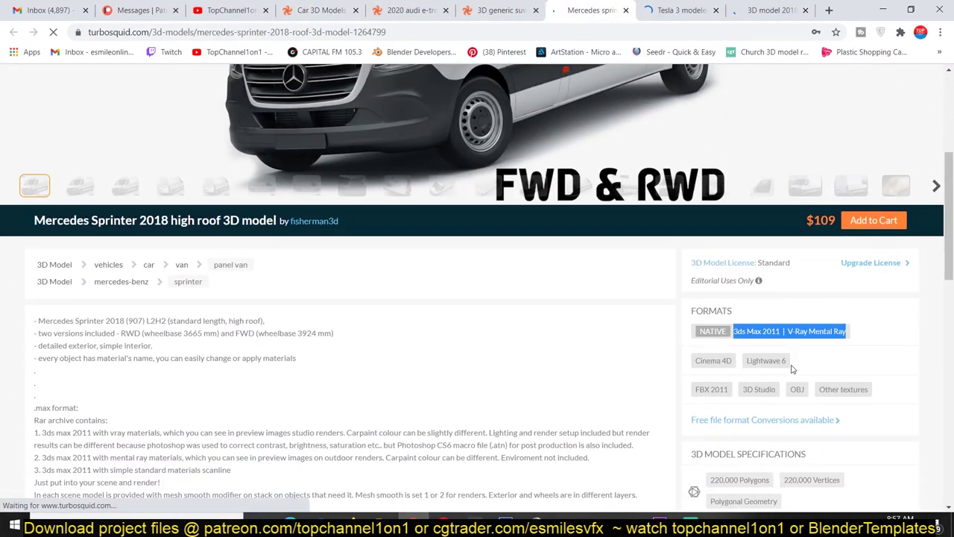
key("ctrl+Tab")
scroll(838, 325, "down", 3)
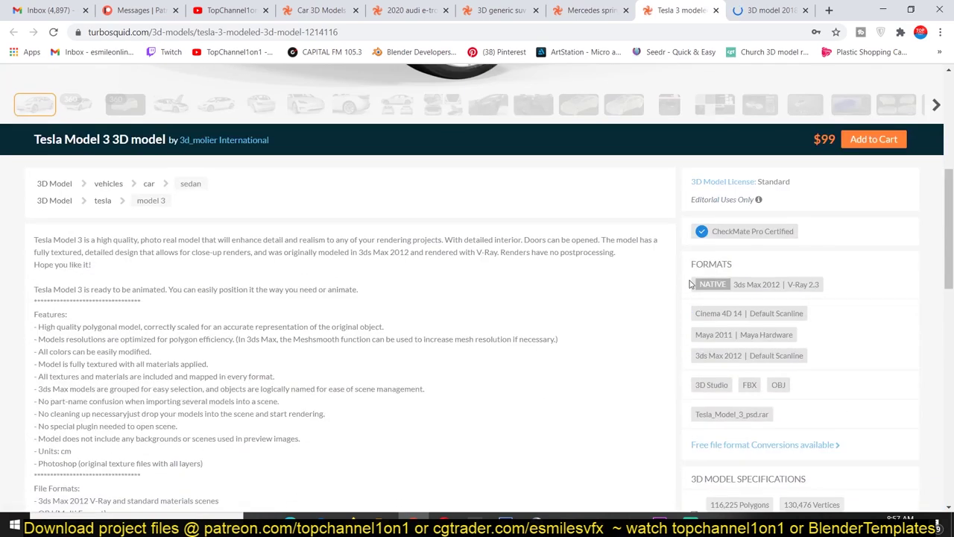
key("ctrl+Tab")
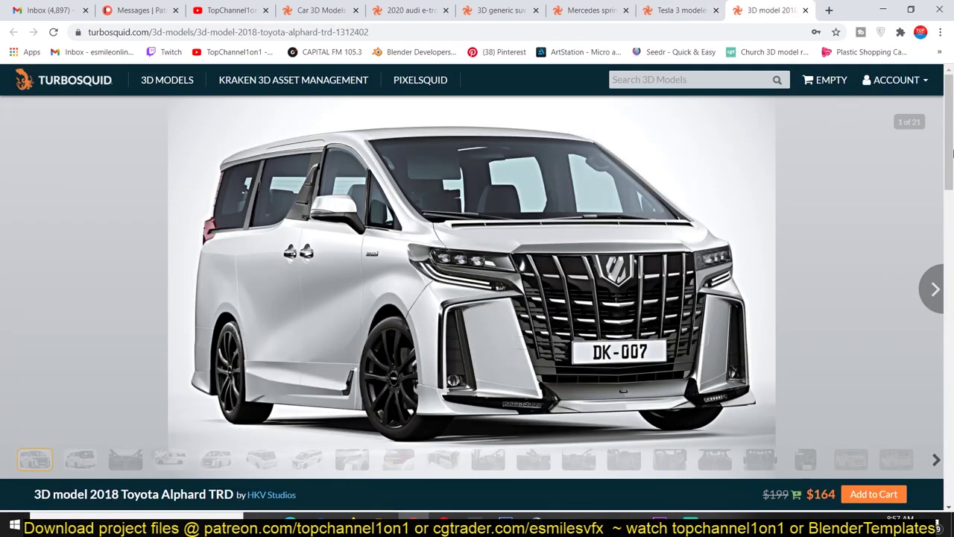
scroll(715, 272, "down", 3)
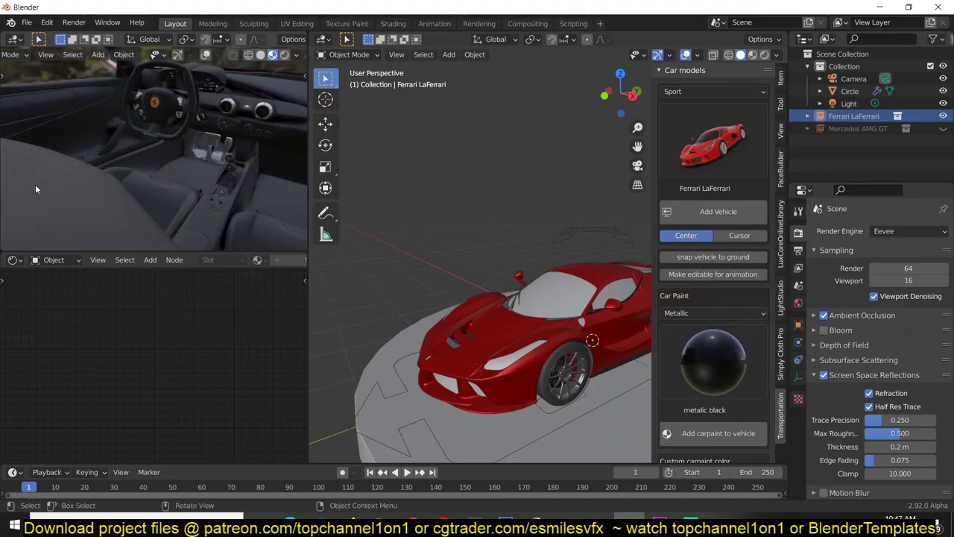
Step: Orbit the preview away from the Ferrari's interior toward the turntable surface
mouse_move(35, 184)
middle_mouse_down()
mouse_move(59, 183)
mouse_move(30, 148)
mouse_move(38, 211)
mouse_move(152, 202)
mouse_move(170, 229)
mouse_move(213, 202)
mouse_move(263, 198)
mouse_move(234, 182)
mouse_move(22, 182)
mouse_move(64, 190)
middle_mouse_up()
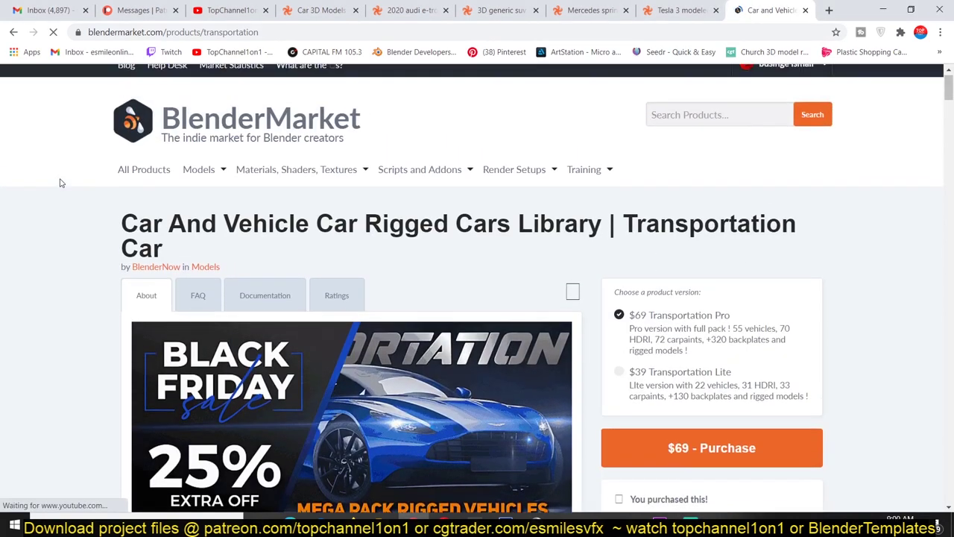
Step: View the truck and red Jaguar gallery images, then open the rig's animated preview
scroll(61, 183, "down", 5)
scroll(94, 192, "up", 3)
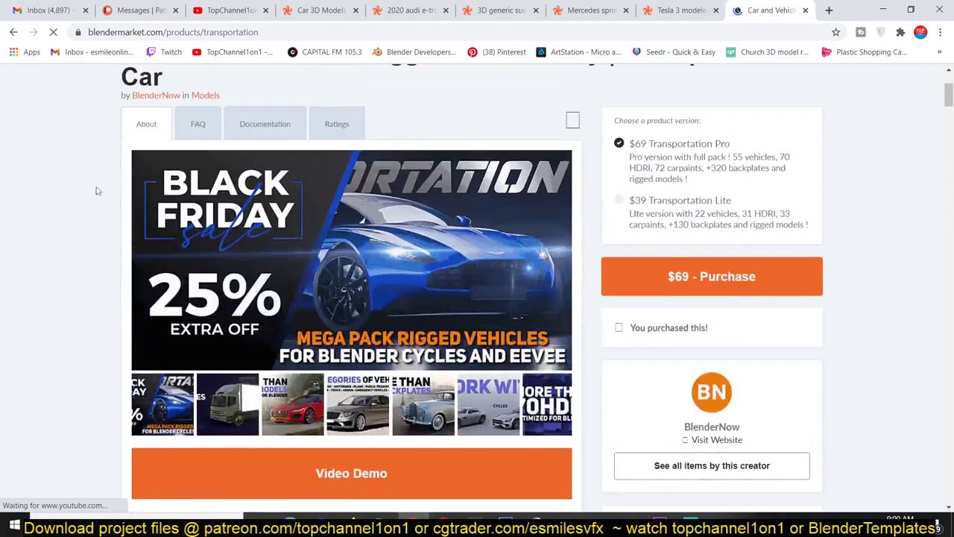
scroll(314, 348, "down", 1)
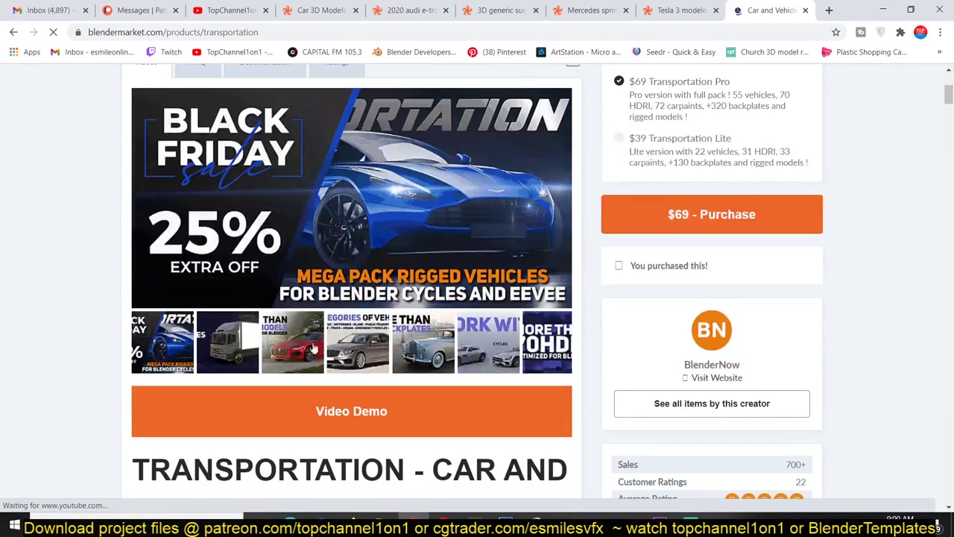
left_click(254, 343)
left_click(302, 340)
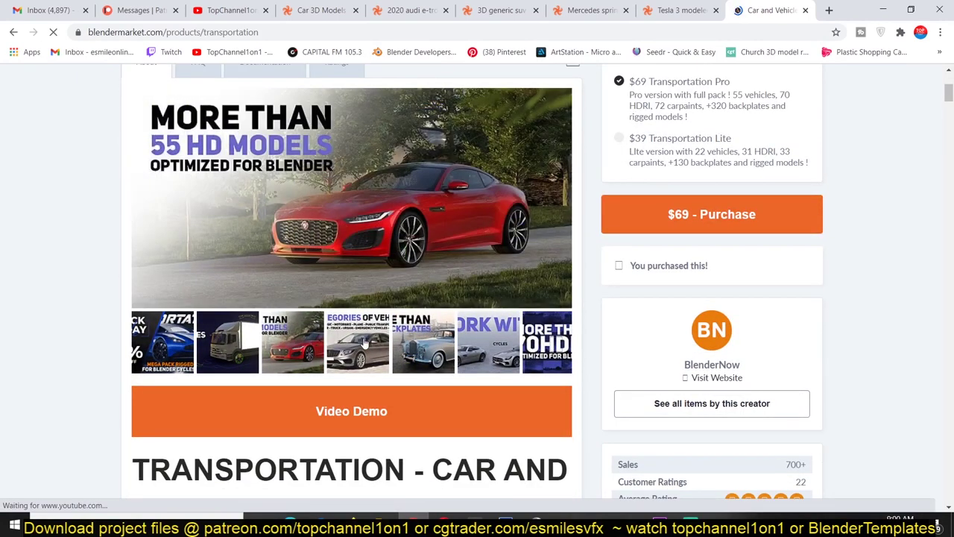
left_click(365, 343)
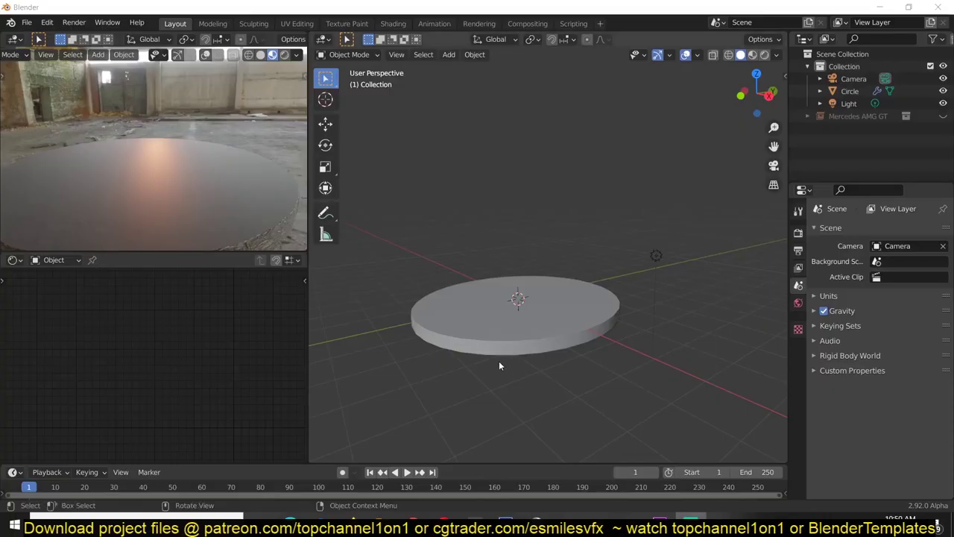
Step: Select the turntable disc and open Preferences on the Add-ons list, cancelling the install-from-file browser
left_click(529, 350)
left_click(44, 22)
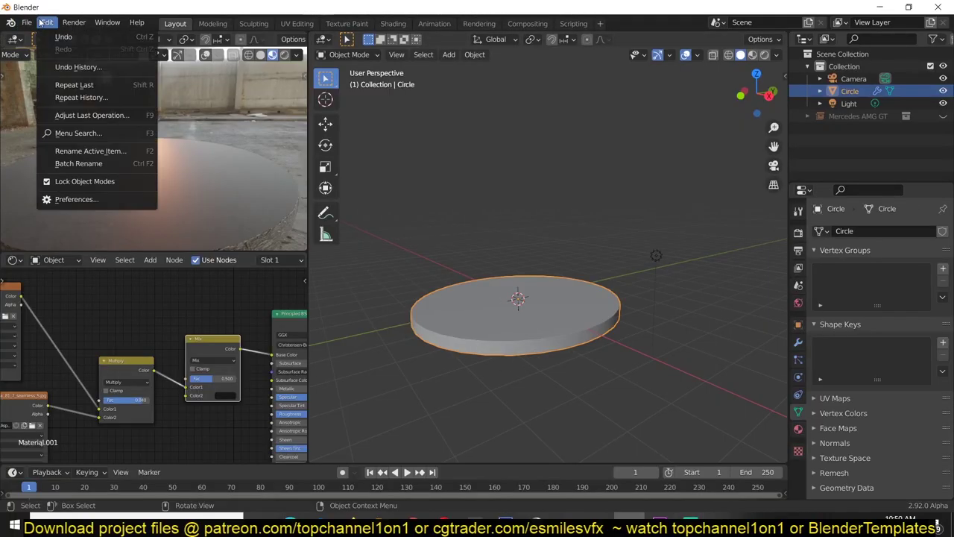
left_click(96, 201)
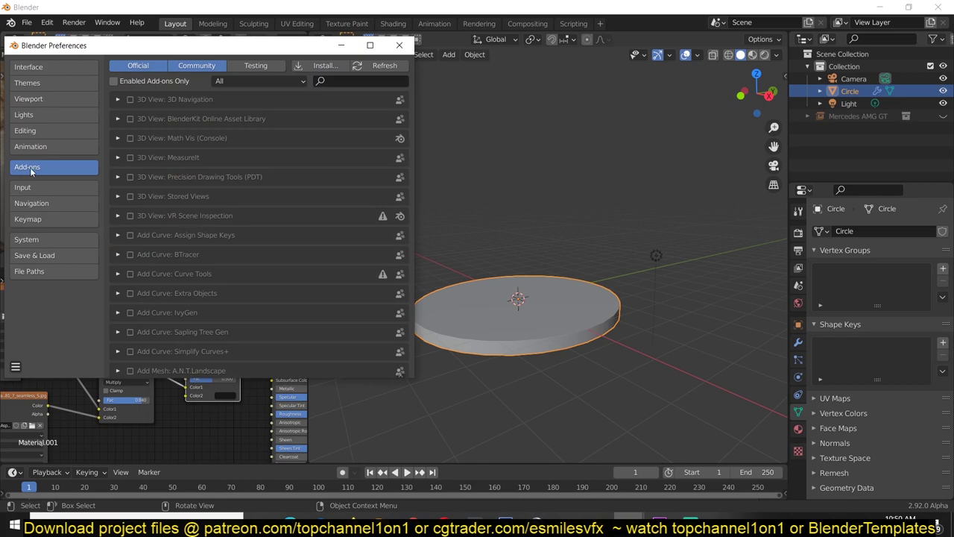
left_click(327, 65)
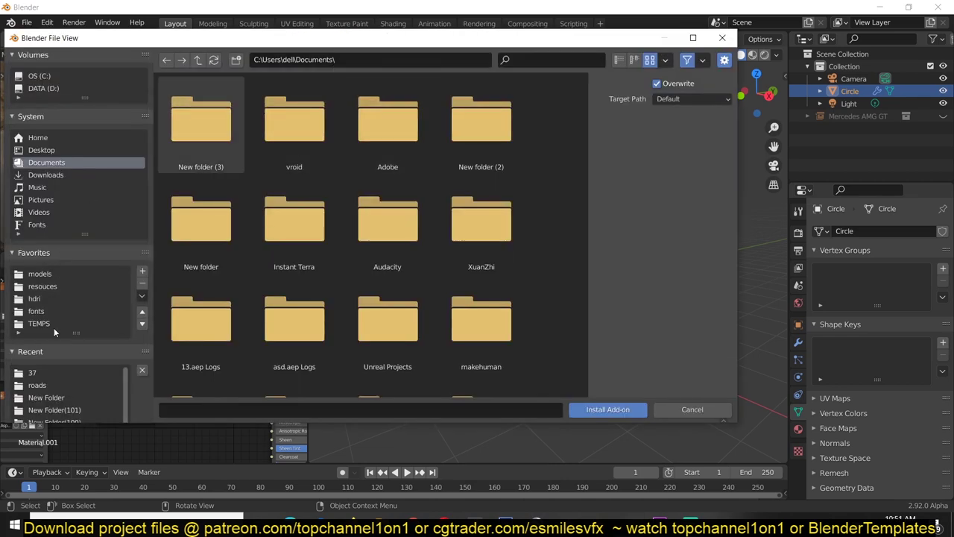
key("Escape")
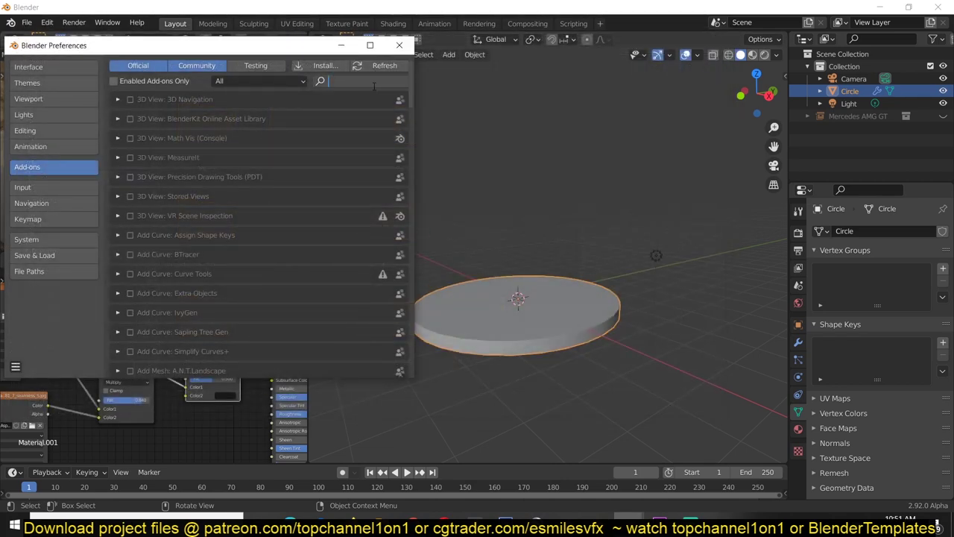
Step: Filter the add-ons by 'tra', close Preferences and show the Transportation side panel
type("tra")
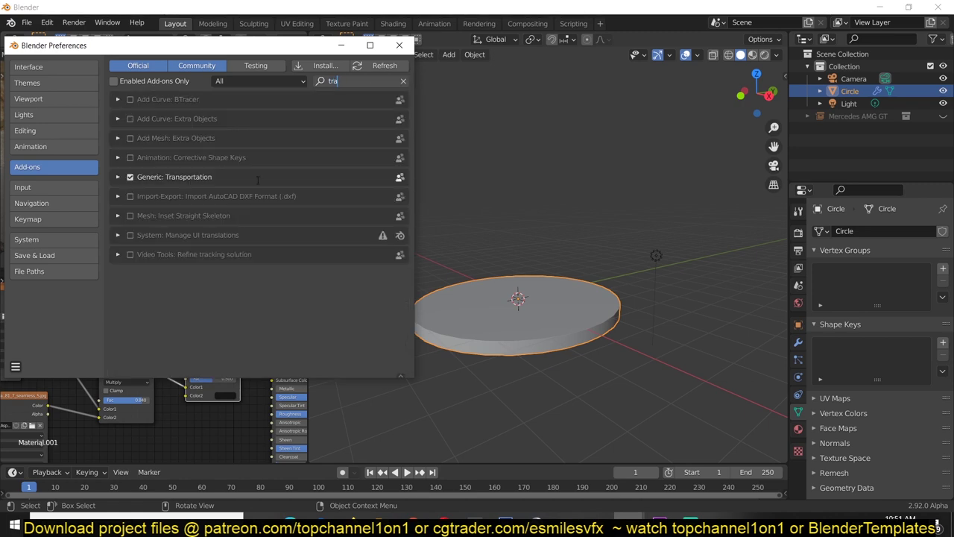
left_click(400, 46)
key("n")
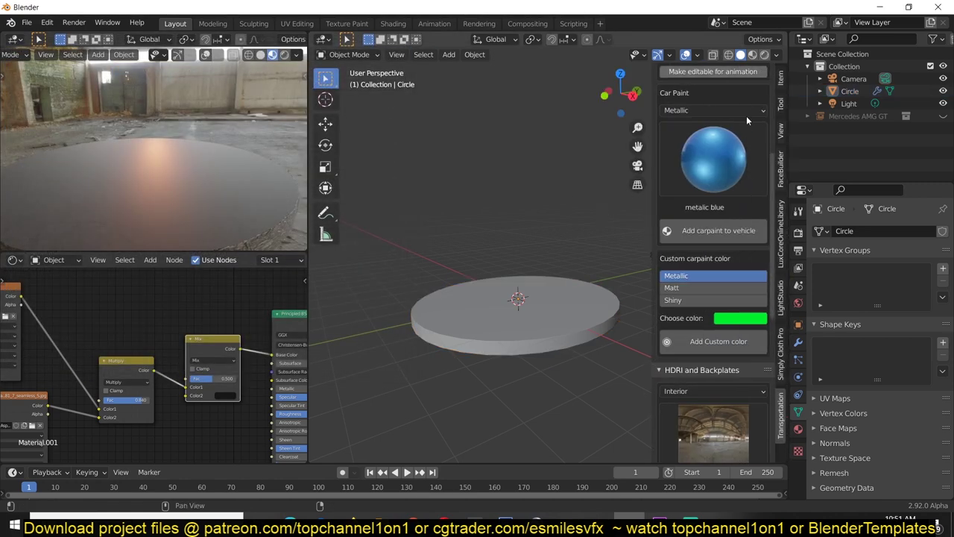
scroll(733, 283, "up", 4)
scroll(734, 270, "up", 3)
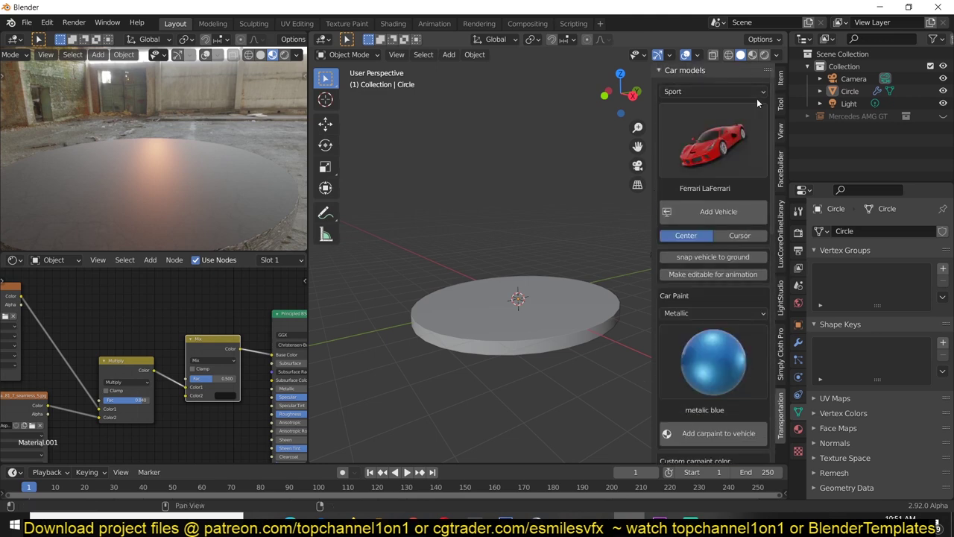
Step: Preview the Sport car models, then switch the category to 4x4 and view its thumbnails
scroll(758, 288, "down", 3)
scroll(759, 286, "down", 7)
scroll(759, 282, "up", 1)
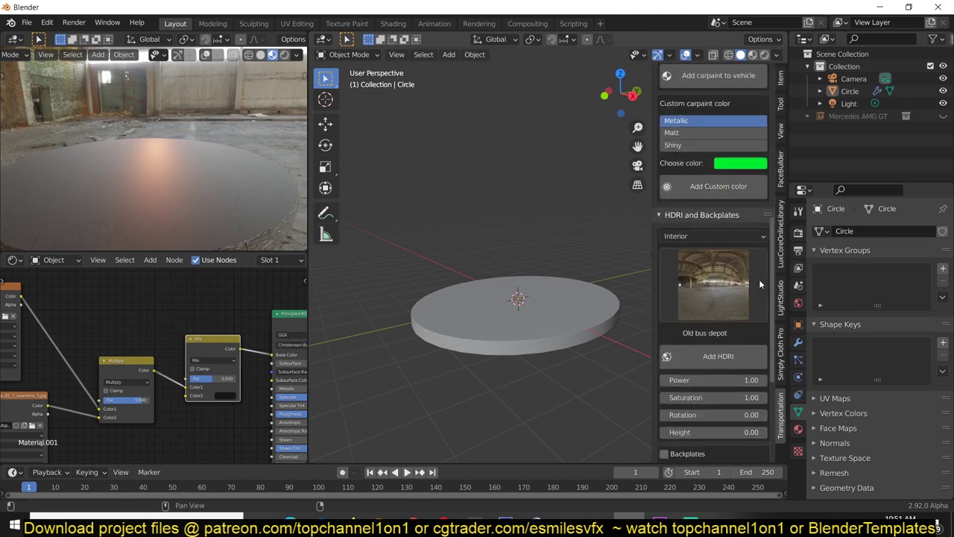
scroll(756, 273, "up", 7)
scroll(755, 268, "up", 3)
left_click(712, 142)
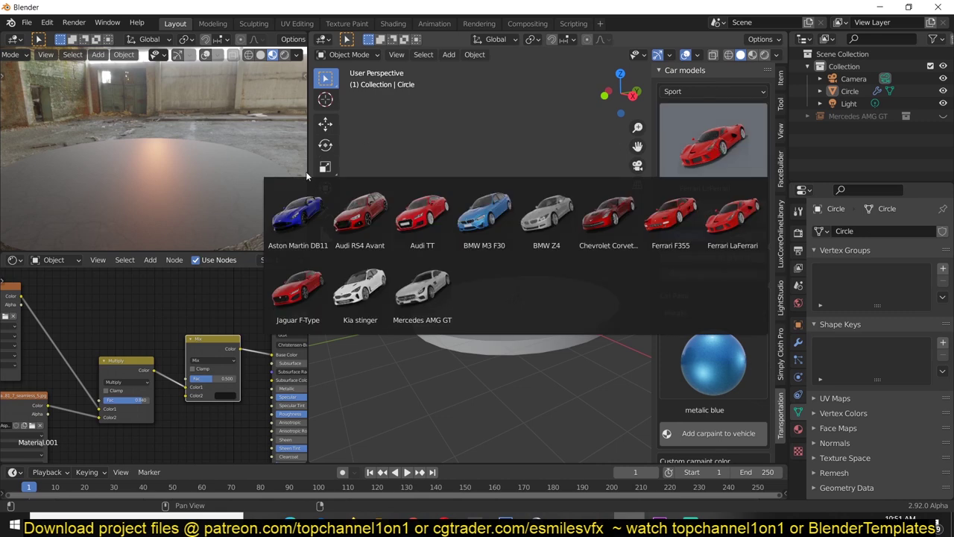
left_click(713, 96)
left_click(713, 107)
left_click(712, 142)
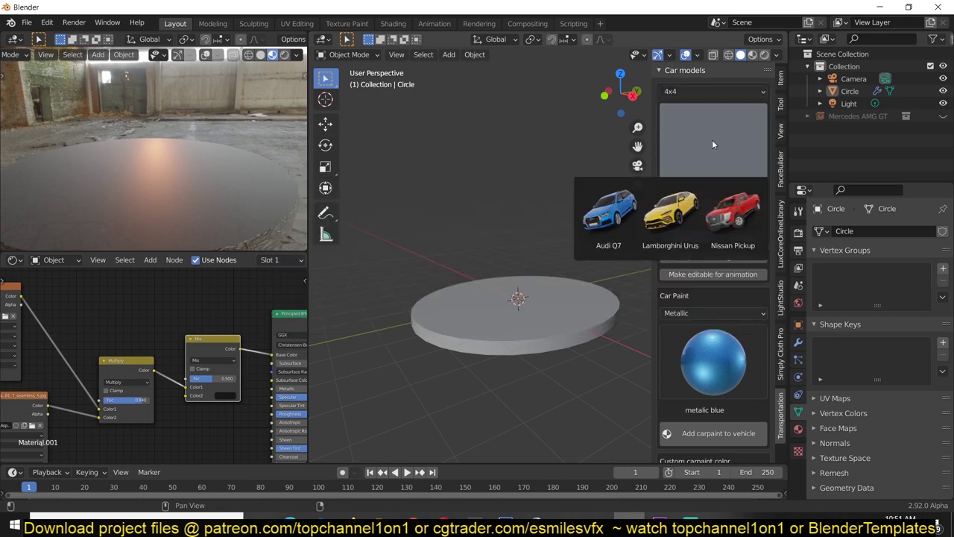
Step: Browse the Bicycle and Boat categories, then choose Emergency vehicle and show its models
left_click(721, 89)
left_click(717, 120)
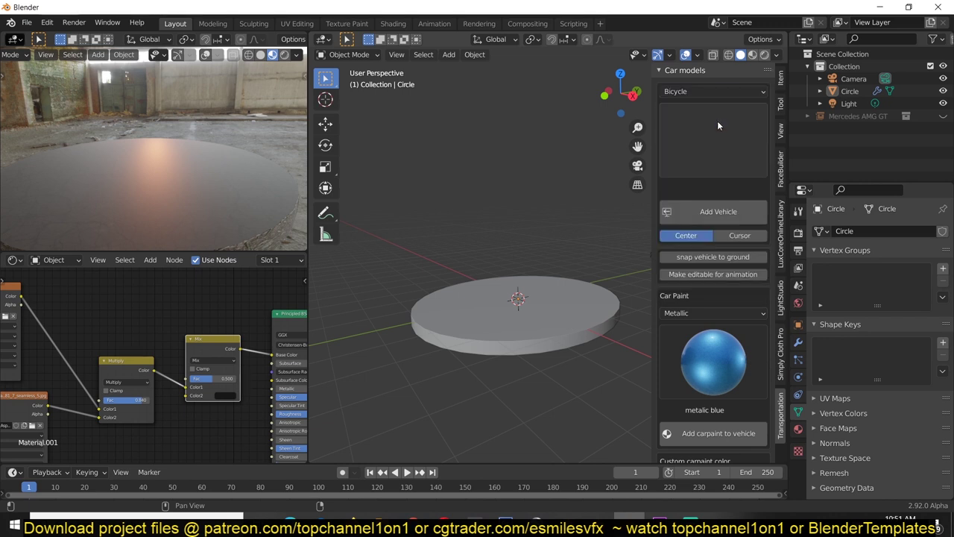
left_click(717, 119)
left_click(725, 90)
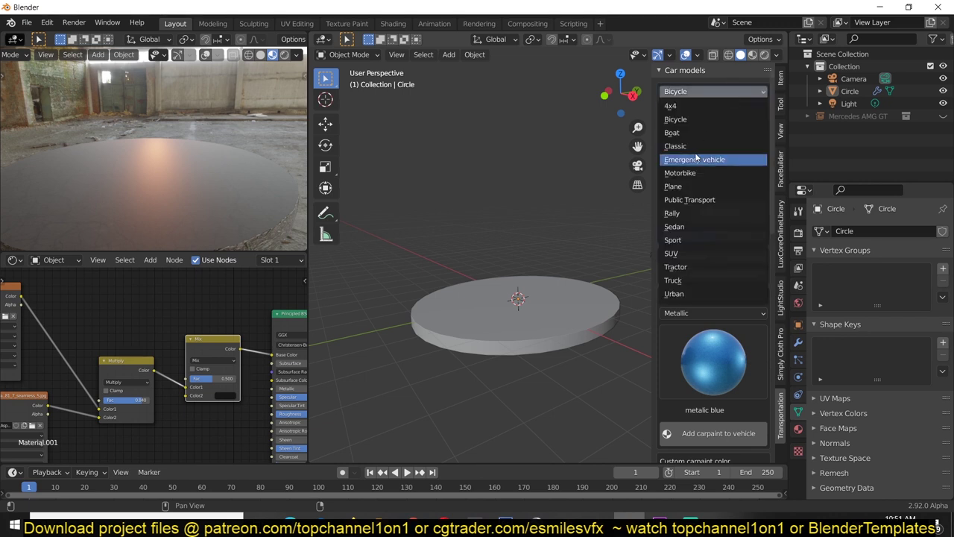
left_click(728, 93)
left_click(729, 93)
left_click(715, 160)
left_click(717, 141)
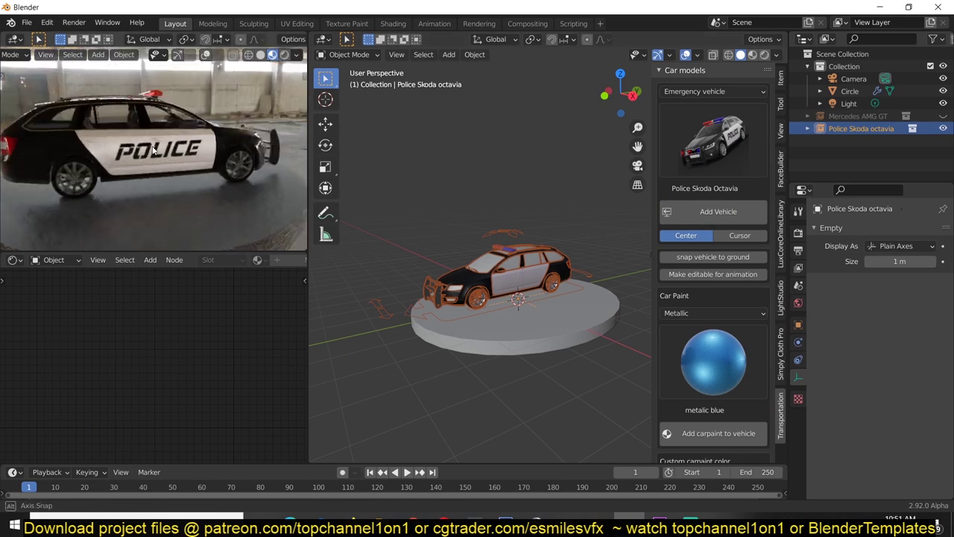
Step: Orbit and zoom the rendered preview around the Police Skoda Octavia
mouse_move(52, 150)
middle_mouse_down()
mouse_move(92, 160)
mouse_move(120, 146)
middle_mouse_up()
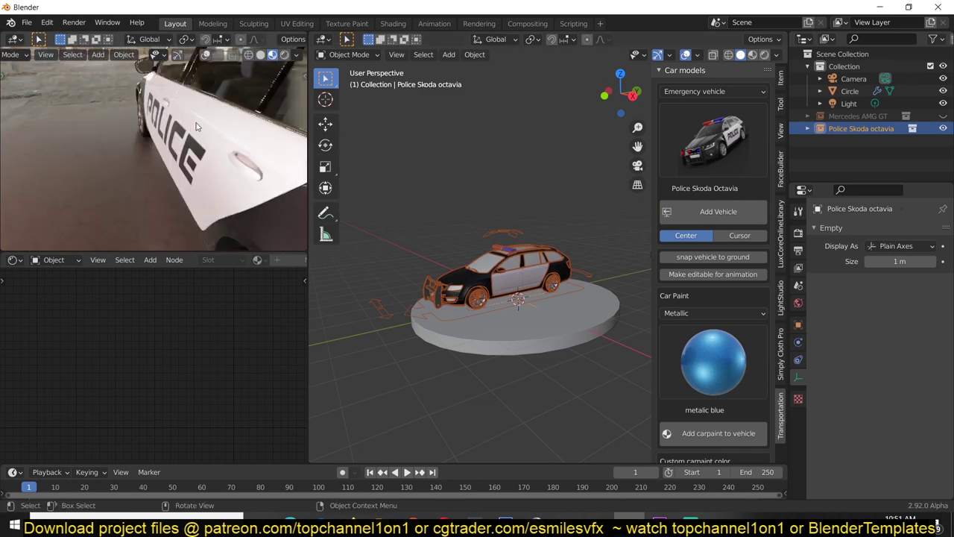
middle_click_drag(120, 146, 63, 160)
scroll(112, 143, "down", 3)
scroll(115, 156, "down", 2)
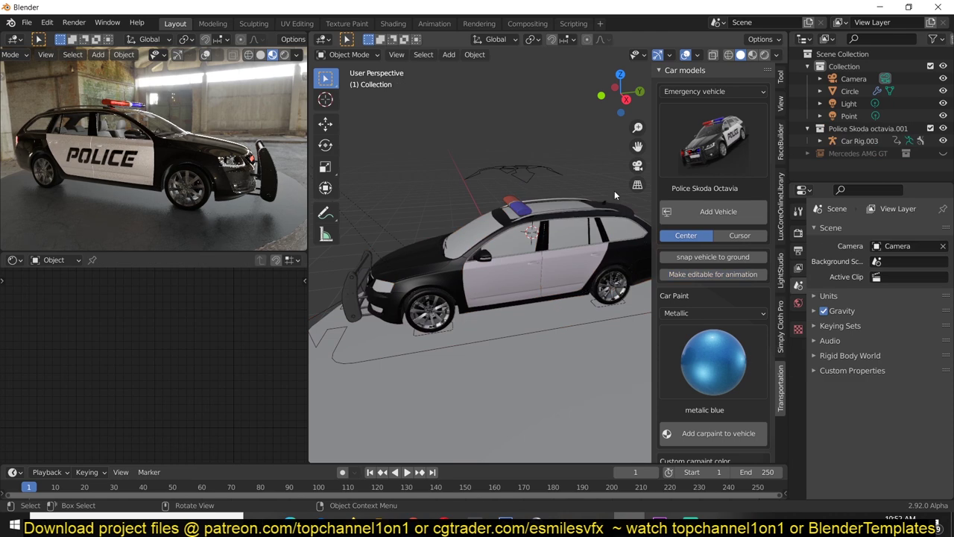
Step: Select the police car's rig for posing and try moving the suspension bone, cancelling the move
left_click(521, 174)
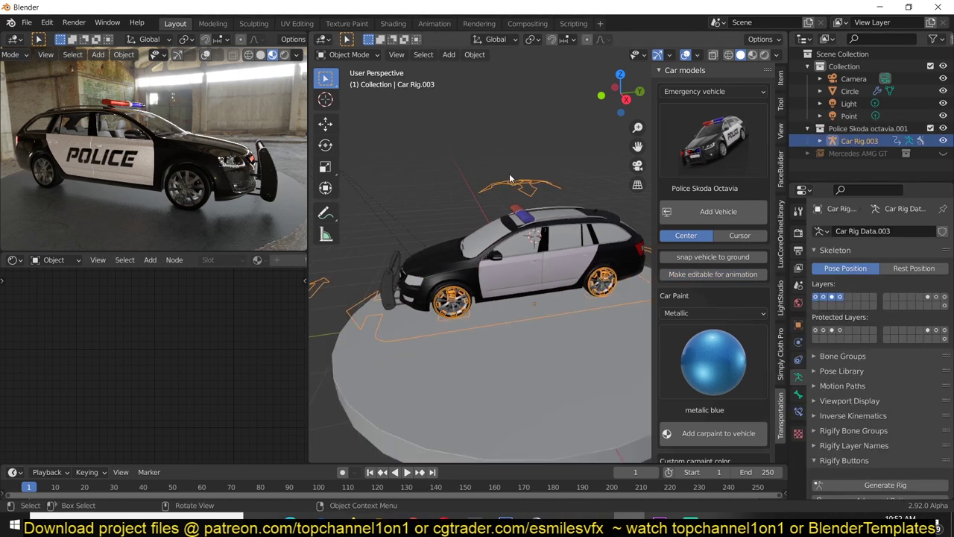
key("n")
key("ctrl+Tab")
left_click(519, 184)
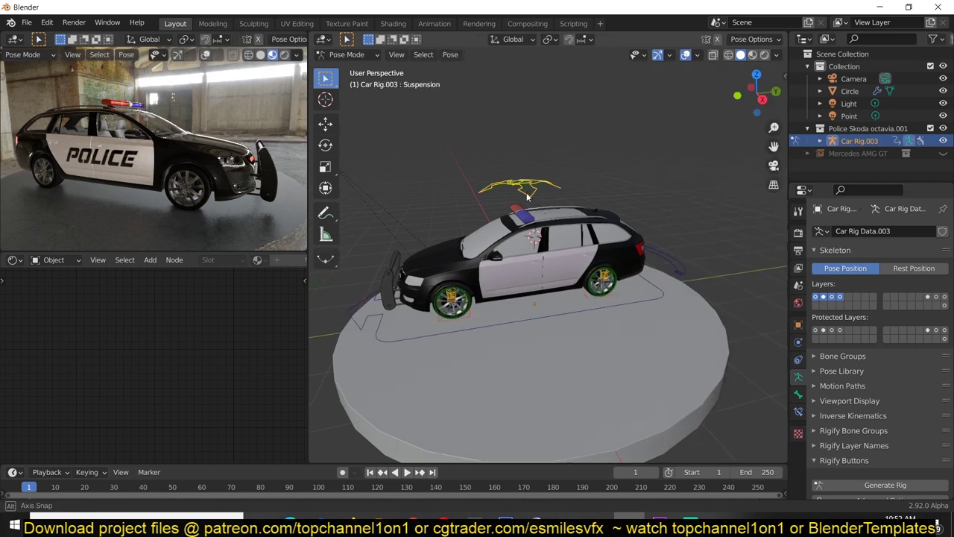
middle_click_drag(520, 185, 574, 178)
key("g")
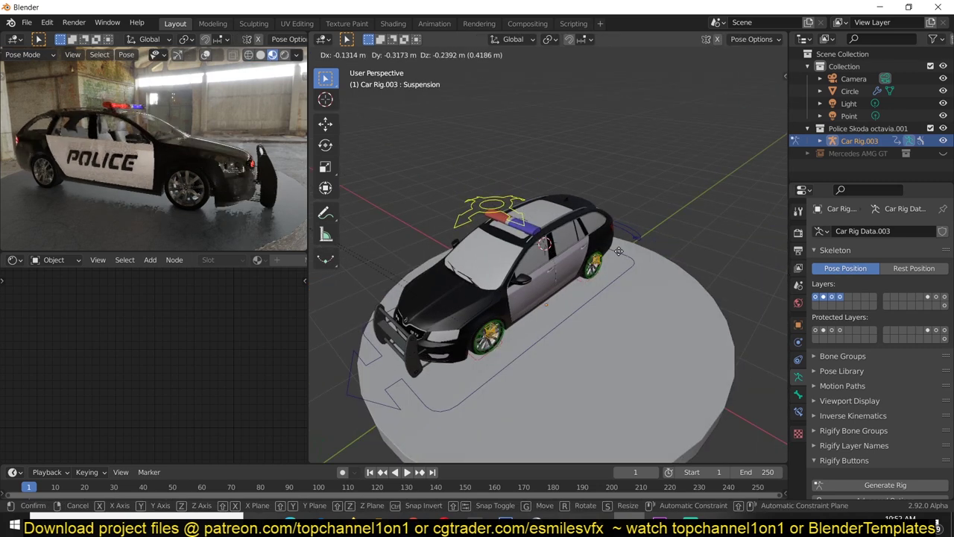
right_click(495, 235)
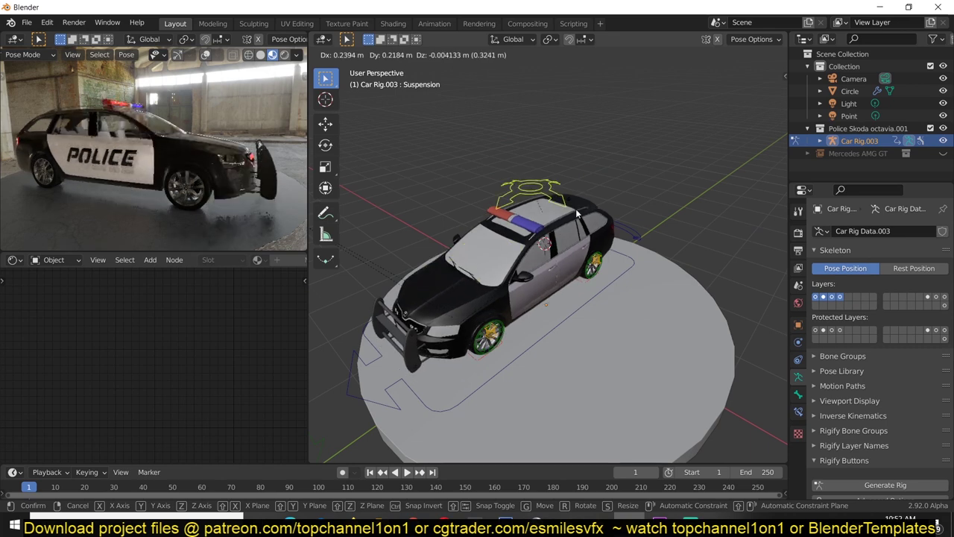
middle_click_drag(496, 236, 493, 297)
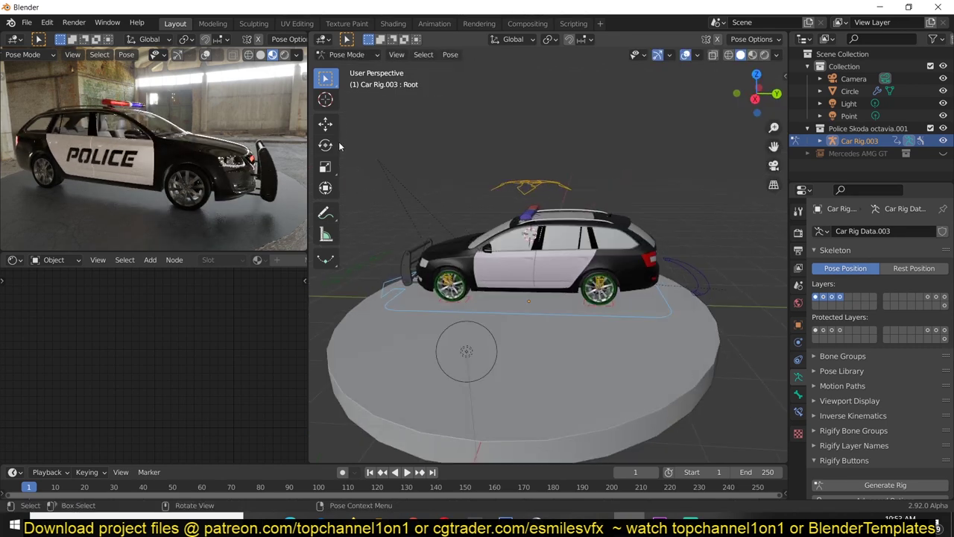
Step: With the move gizmo, shift the car rig forward on the disc and move the steering control
left_click(325, 123)
mouse_move(654, 293)
left_mouse_down()
mouse_move(630, 287)
mouse_move(697, 295)
mouse_move(570, 284)
left_mouse_up()
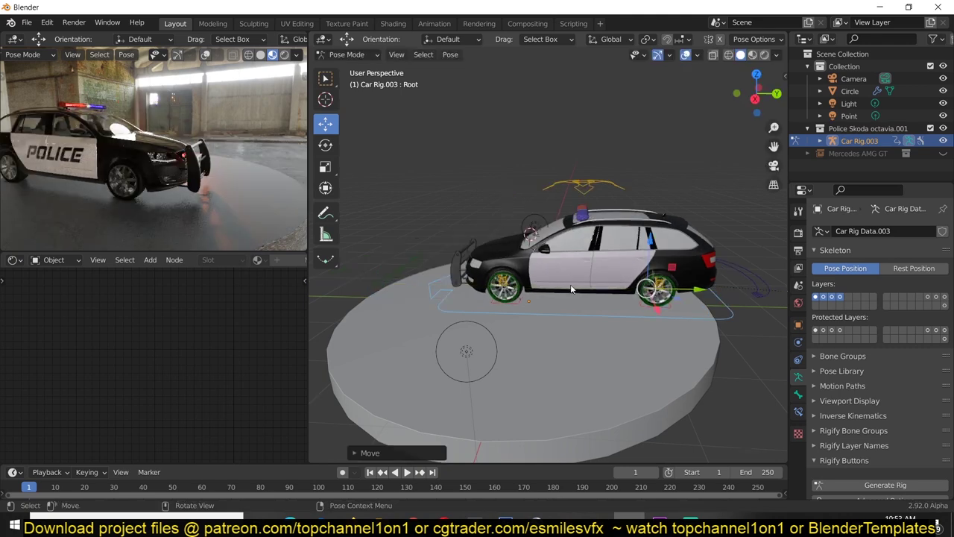
middle_click_drag(570, 284, 411, 310)
left_click(460, 324)
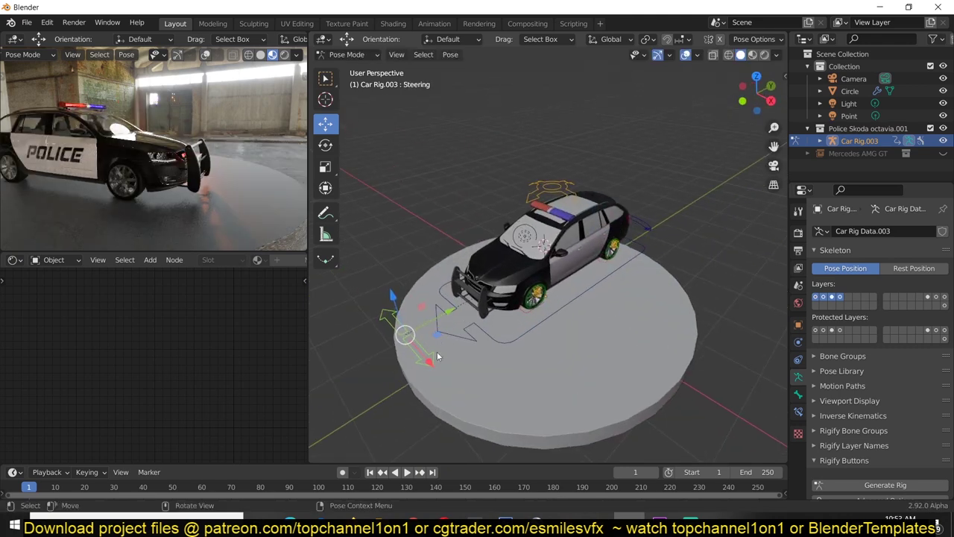
key("g")
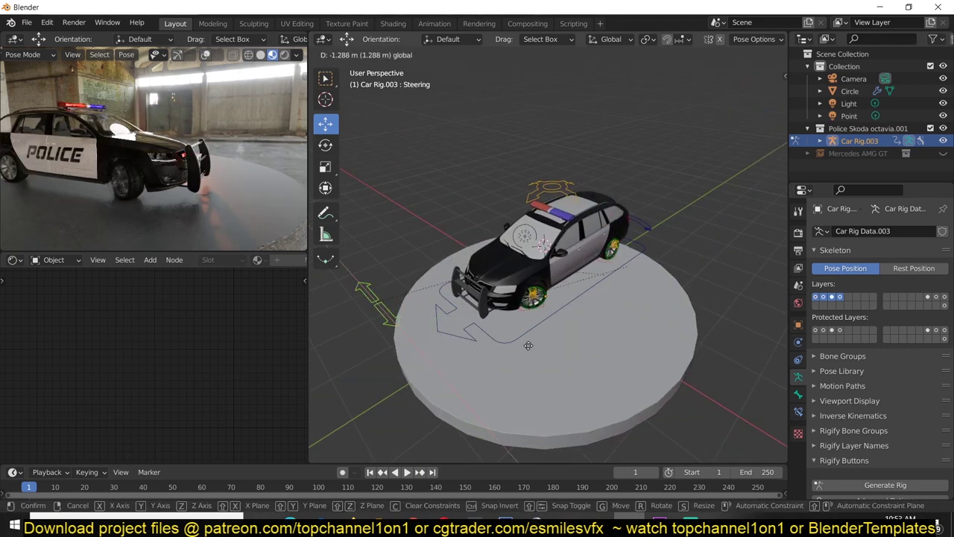
left_click(559, 314)
Step: Select the drift ring under the car and return the armature to Object Mode
middle_click_drag(559, 314, 522, 301)
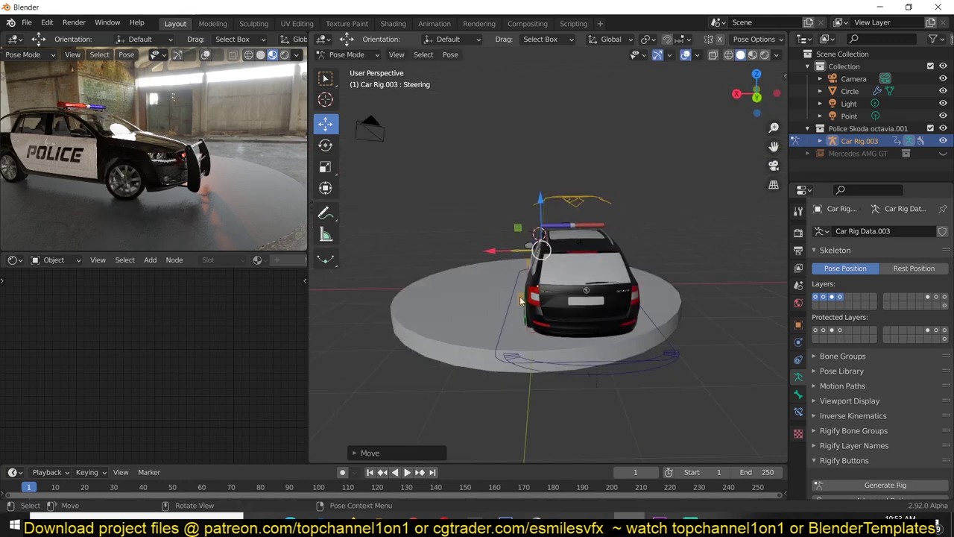
left_click(629, 366)
mouse_move(628, 365)
middle_mouse_down()
mouse_move(561, 380)
mouse_move(667, 261)
middle_mouse_up()
key("ctrl+Tab")
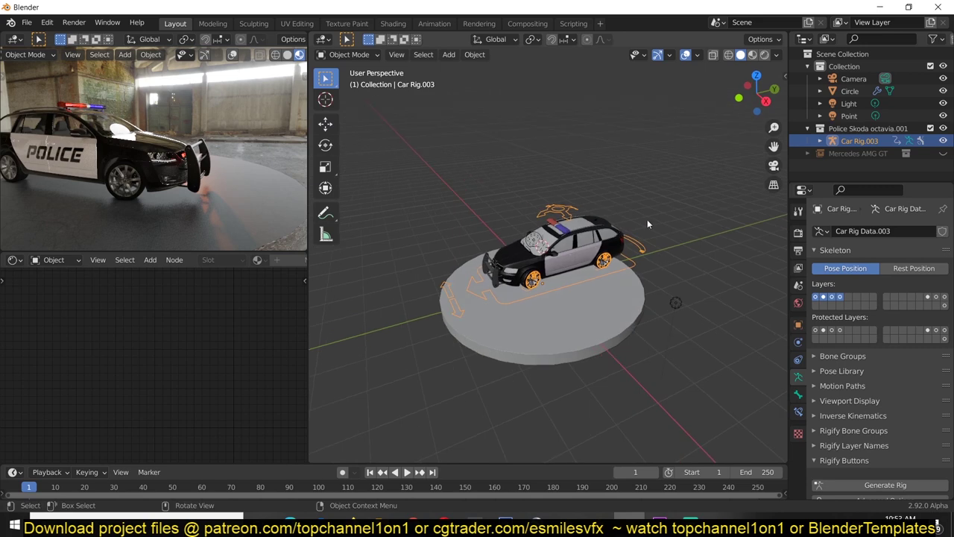
scroll(647, 219, "up", 3)
Step: Exclude the Police Skoda collection from the scene and bring up the vehicle library panel
left_click(930, 128)
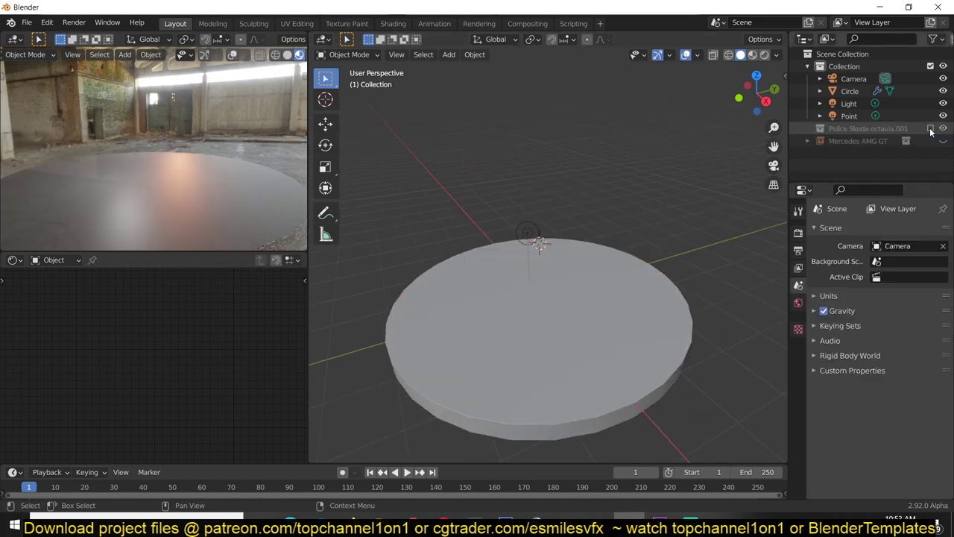
key("n")
left_click(700, 170)
left_click(700, 170)
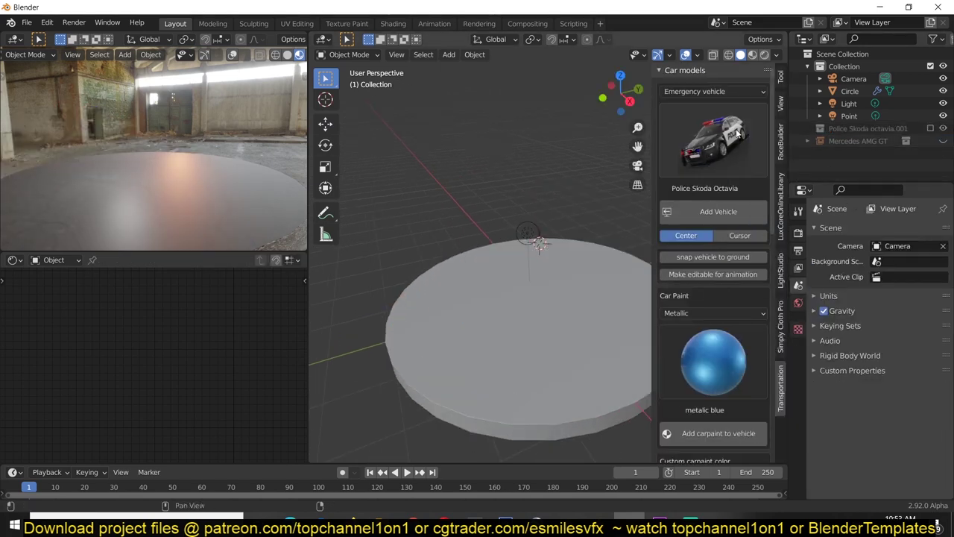
Step: Pick Bus Setra S418 from the Public Transport category and add it to the scene
left_click(736, 91)
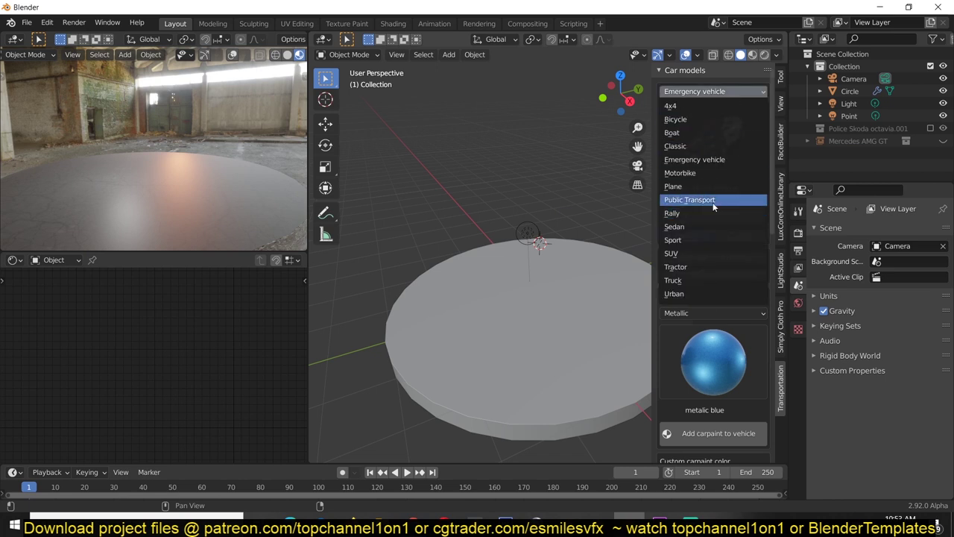
left_click(712, 200)
left_click(708, 153)
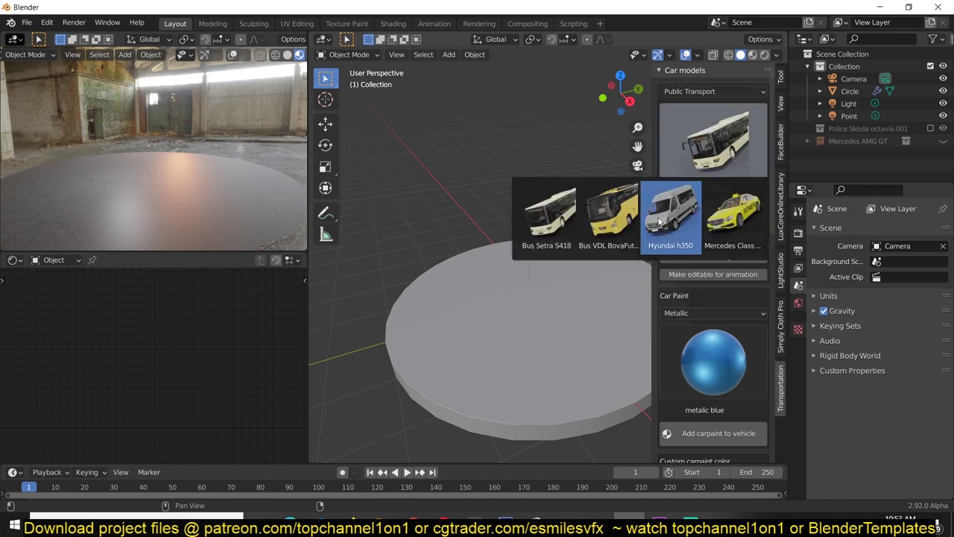
left_click(547, 216)
left_click(708, 213)
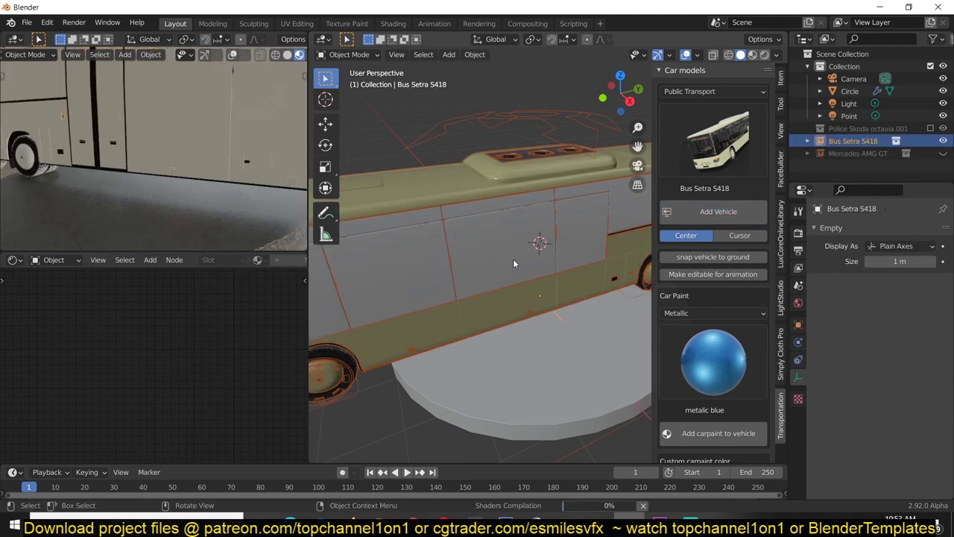
Step: Zoom and orbit the rendered preview to inspect the Bus Setra S418 from an elevated angle
scroll(547, 192, "down", 4)
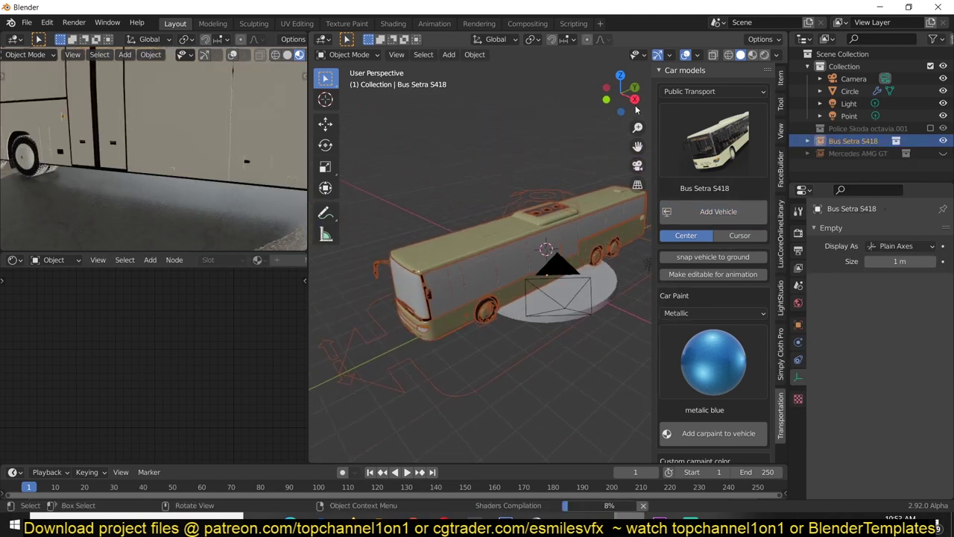
scroll(133, 153, "down", 3)
scroll(189, 195, "down", 2)
mouse_move(189, 194)
middle_mouse_down()
mouse_move(202, 191)
mouse_move(117, 168)
mouse_move(177, 179)
mouse_move(110, 179)
mouse_move(146, 166)
middle_mouse_up()
scroll(191, 175, "up", 3)
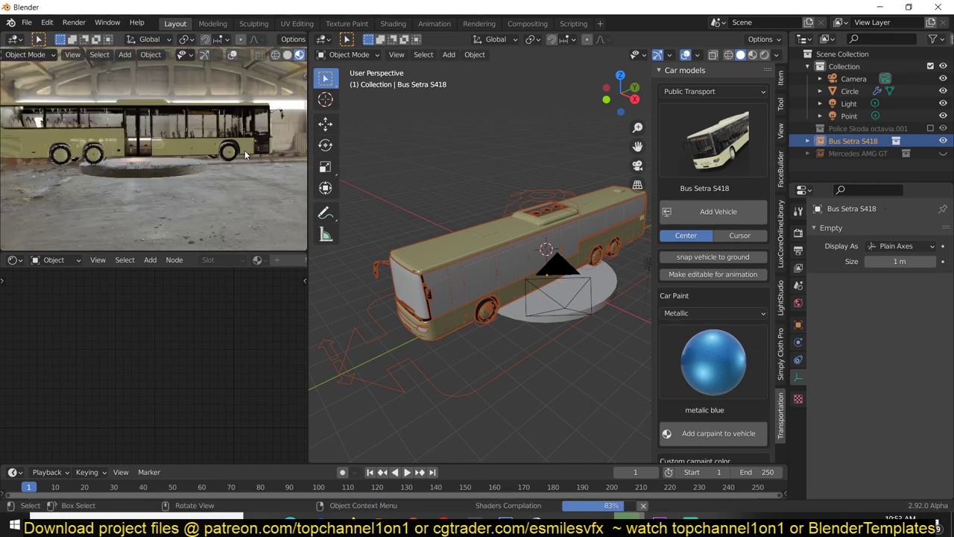
middle_click_drag(246, 154, 231, 179)
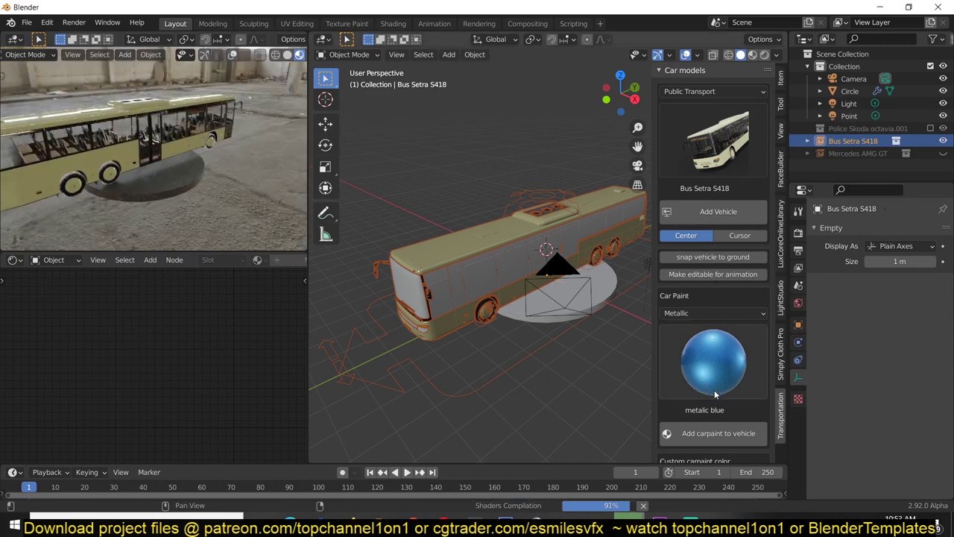
scroll(716, 383, "down", 4)
scroll(716, 383, "down", 3)
scroll(727, 365, "down", 2)
Step: Pick the Skylit Garage HDRI from the environment thumbnails and orbit to the bus front
left_click(736, 342)
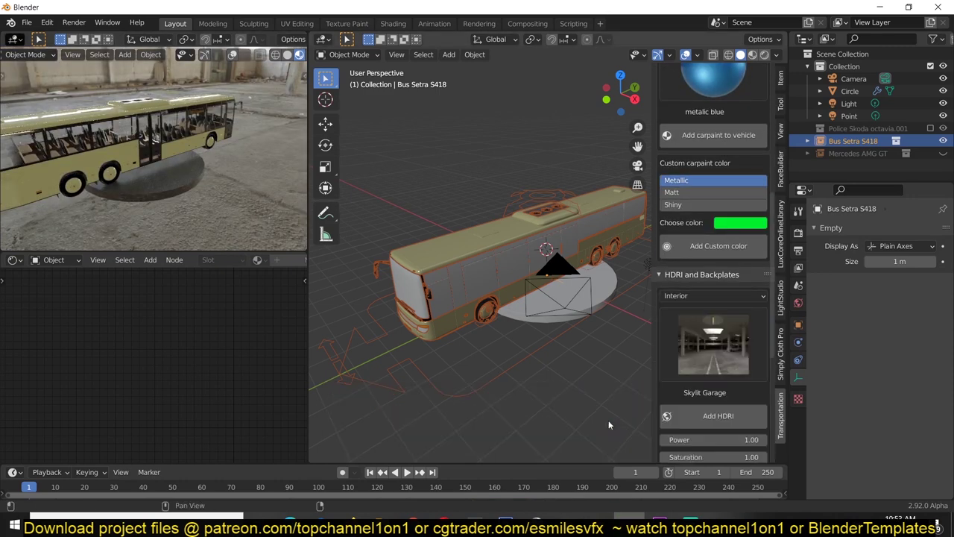
left_click(609, 423)
scroll(704, 370, "down", 1, "ctrl")
middle_click_drag(197, 178, 306, 184)
Step: Settle on the Short Tunnel HDRI and orbit to see the bus side and rear
left_click(720, 329)
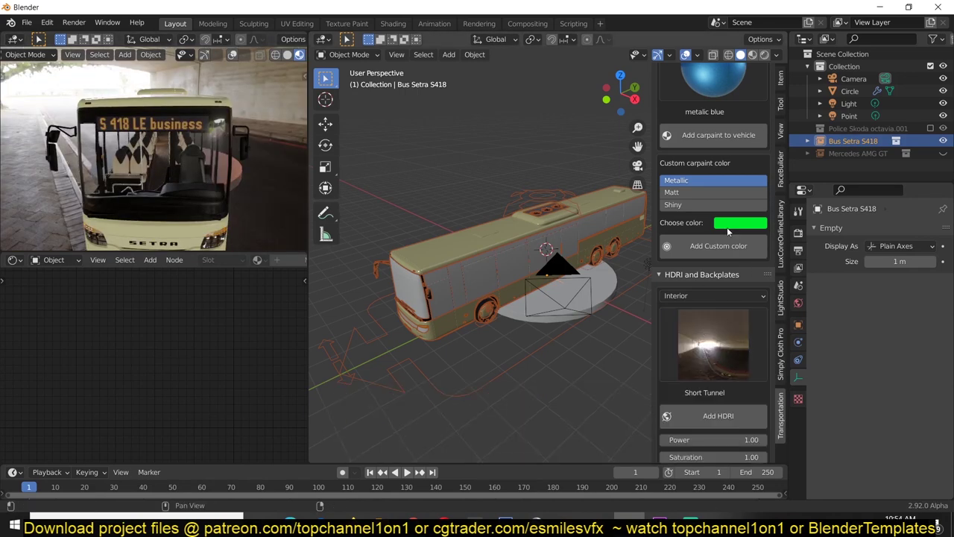
scroll(734, 298, "down", 4)
scroll(740, 321, "down", 3)
scroll(740, 321, "down", 1)
scroll(740, 320, "up", 3)
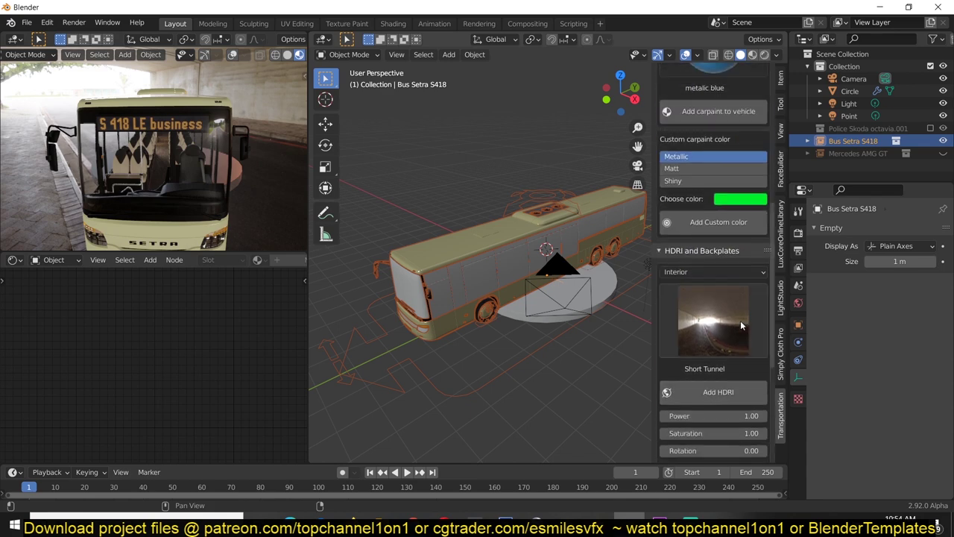
scroll(739, 320, "up", 7)
mouse_move(388, 236)
middle_mouse_down()
mouse_move(555, 239)
mouse_move(416, 222)
mouse_move(424, 323)
mouse_move(437, 315)
mouse_move(436, 331)
mouse_move(643, 235)
mouse_move(587, 235)
mouse_move(585, 254)
mouse_move(604, 237)
middle_mouse_up()
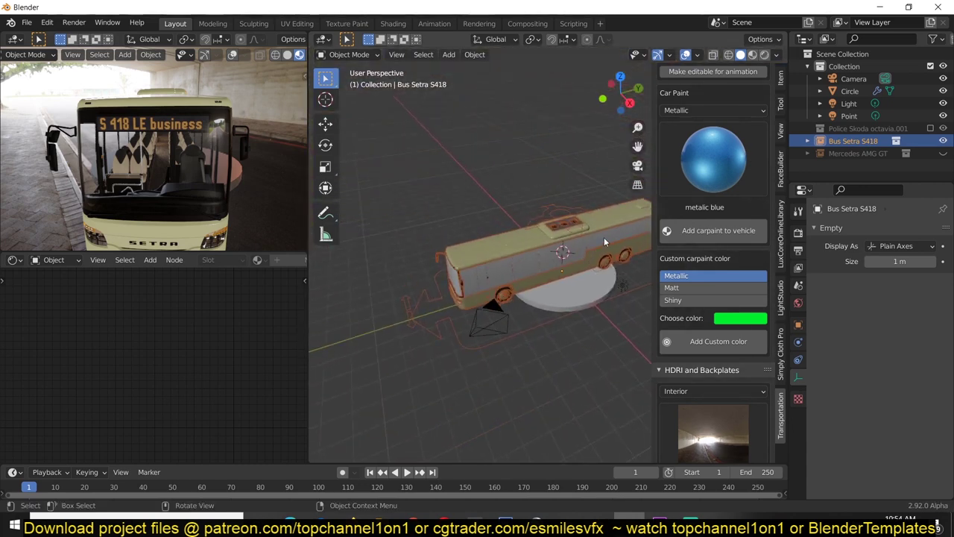
Step: Zoom and orbit the rendered preview to frame the whole bus at a level angle
scroll(715, 171, "up", 3)
scroll(715, 171, "up", 3)
scroll(715, 171, "up", 1)
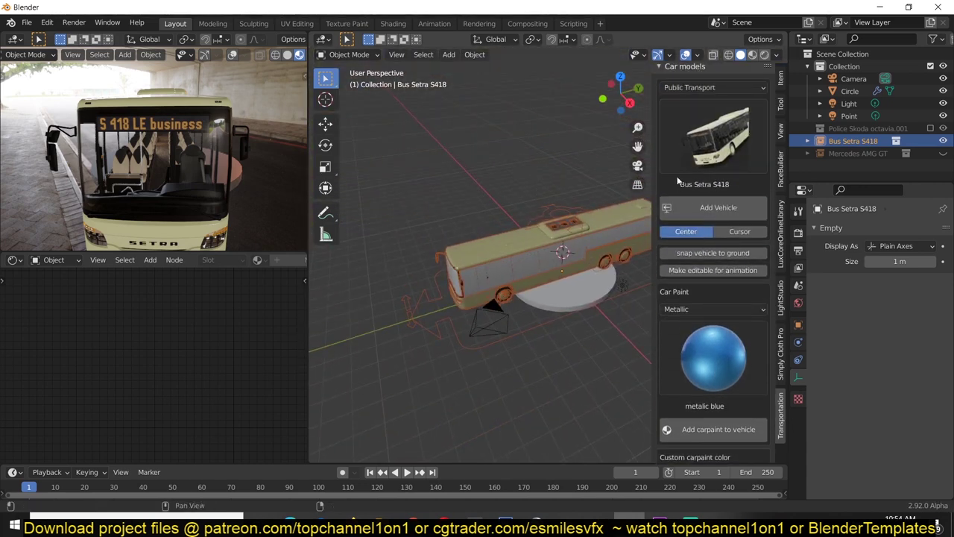
scroll(552, 214, "up", 5)
scroll(697, 165, "up", 1)
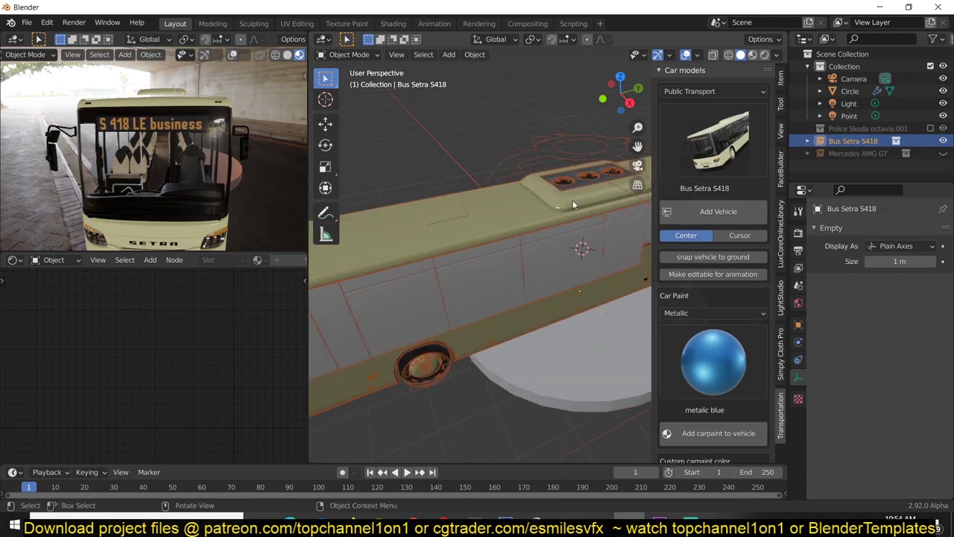
scroll(486, 165, "down", 5)
middle_click_drag(486, 165, 462, 164)
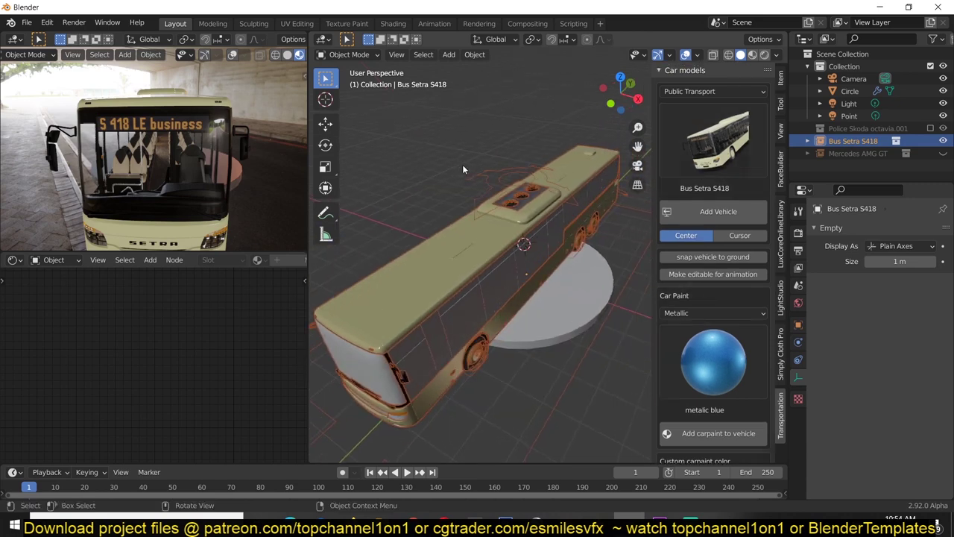
middle_click_drag(524, 177, 557, 183)
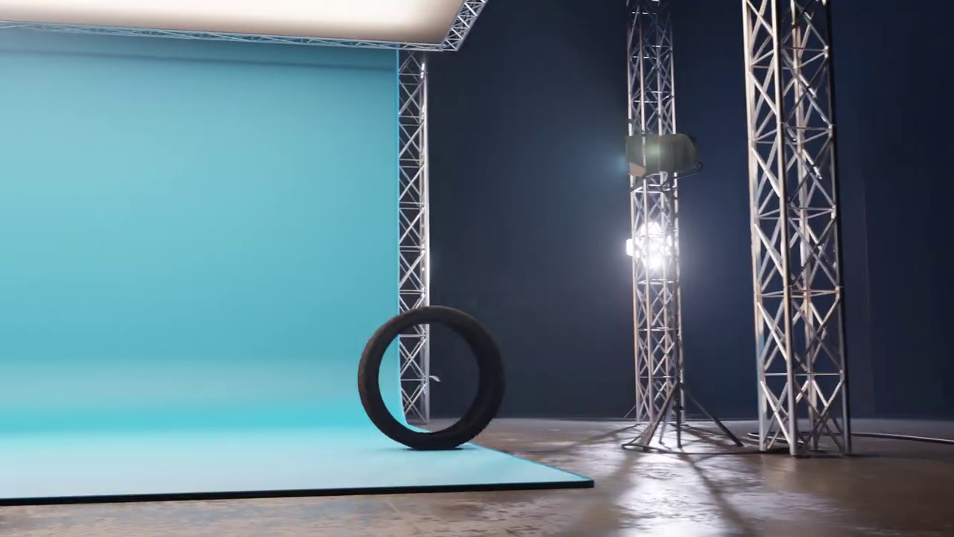